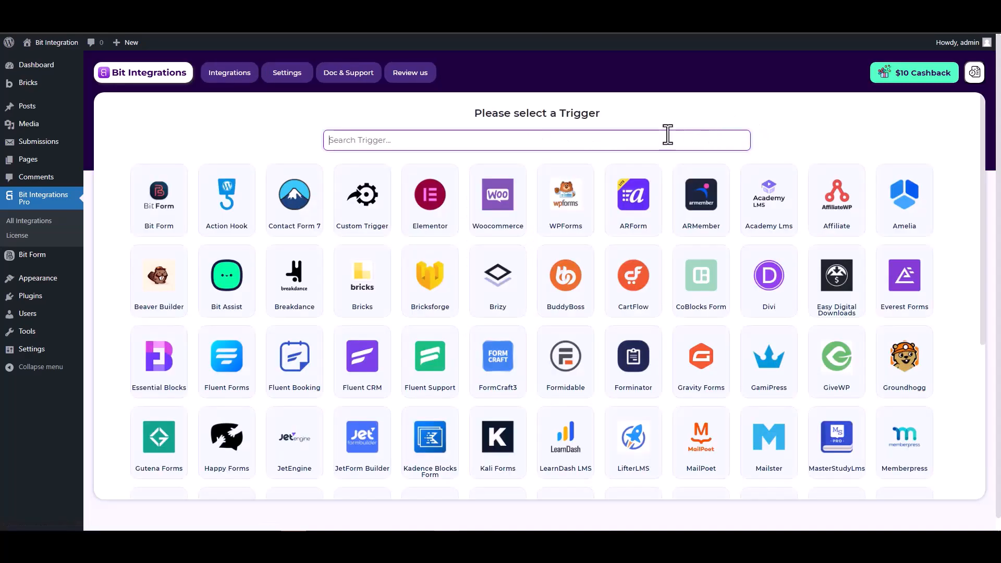
# Search 'brick' and select Bricksforge as the integration trigger
pyautogui.write('brick')
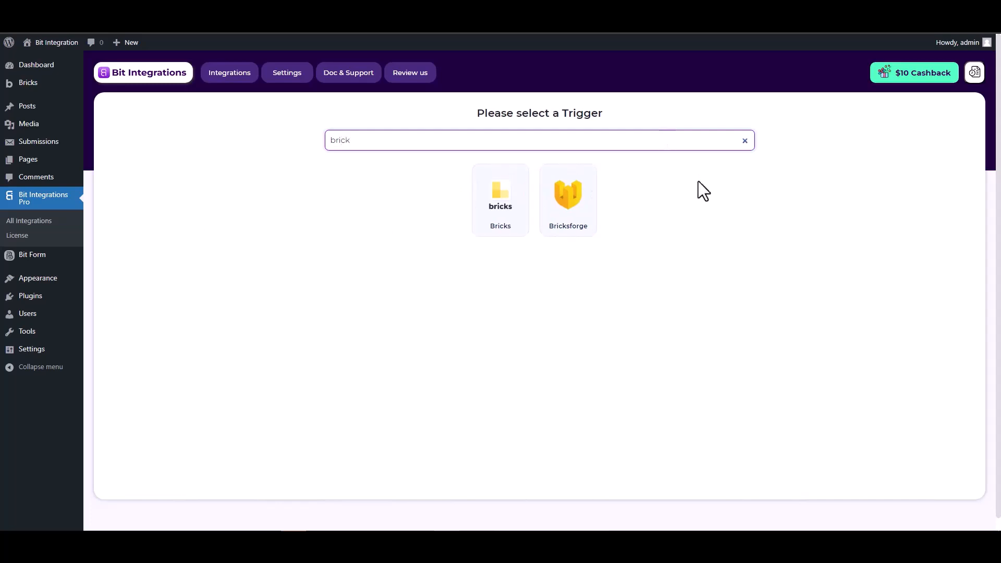
pyautogui.click(568, 207)
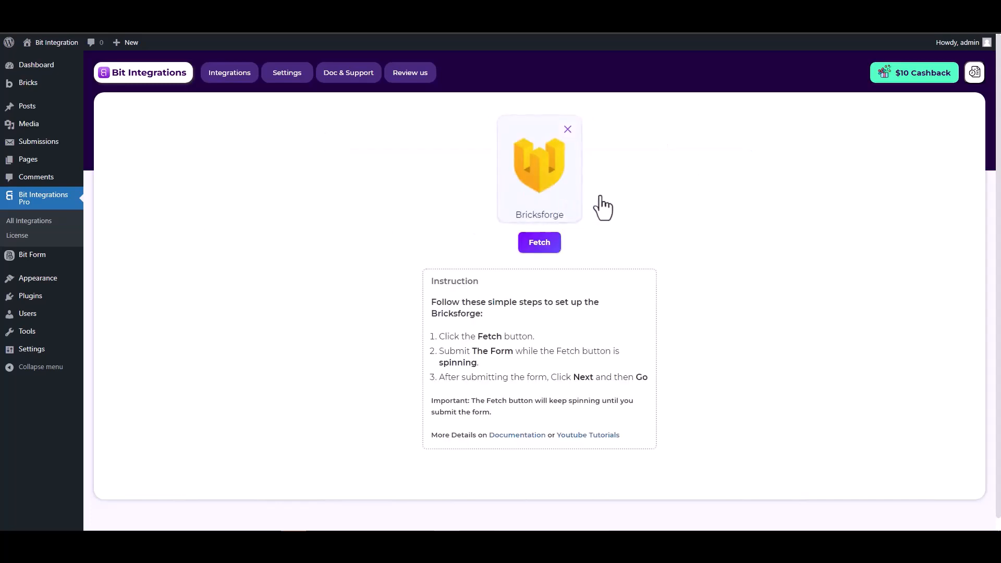
# Start listening for fields, then submit the Bricks form with a test name, e-mail and phone
pyautogui.click(535, 246)
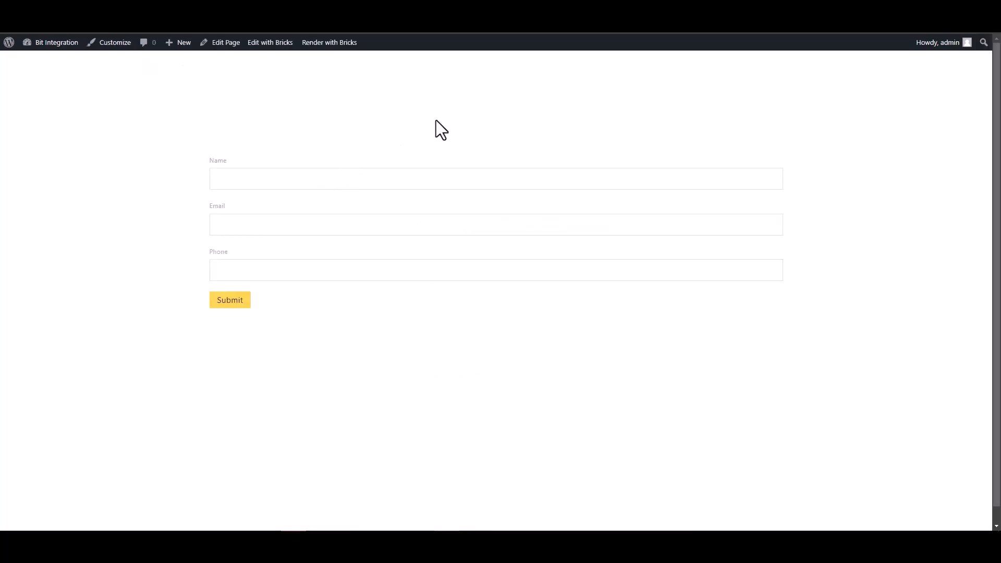
pyautogui.click(700, 180)
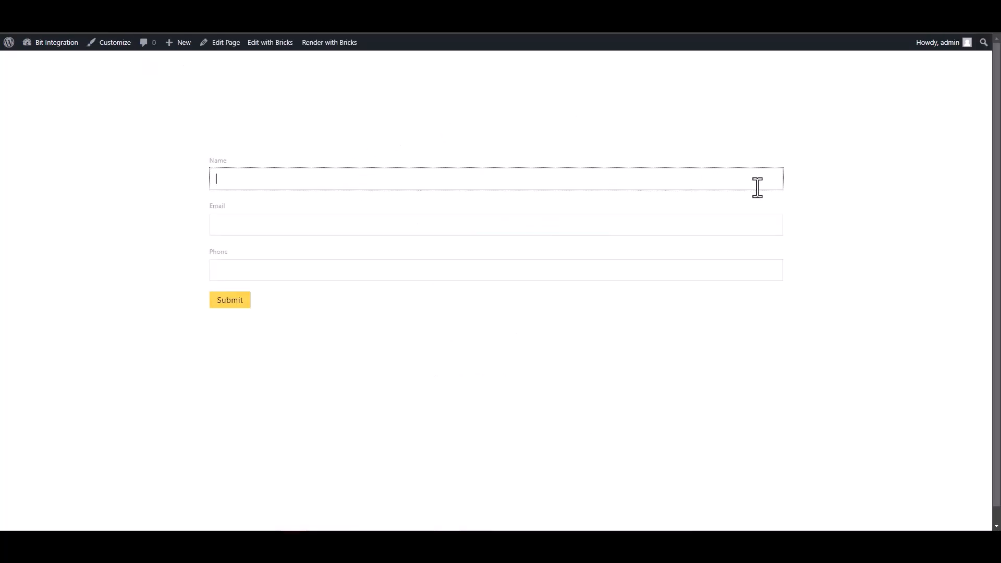
pyautogui.write('te')
pyautogui.click(761, 221)
pyautogui.write('test@gmail.com')
pyautogui.click(700, 269)
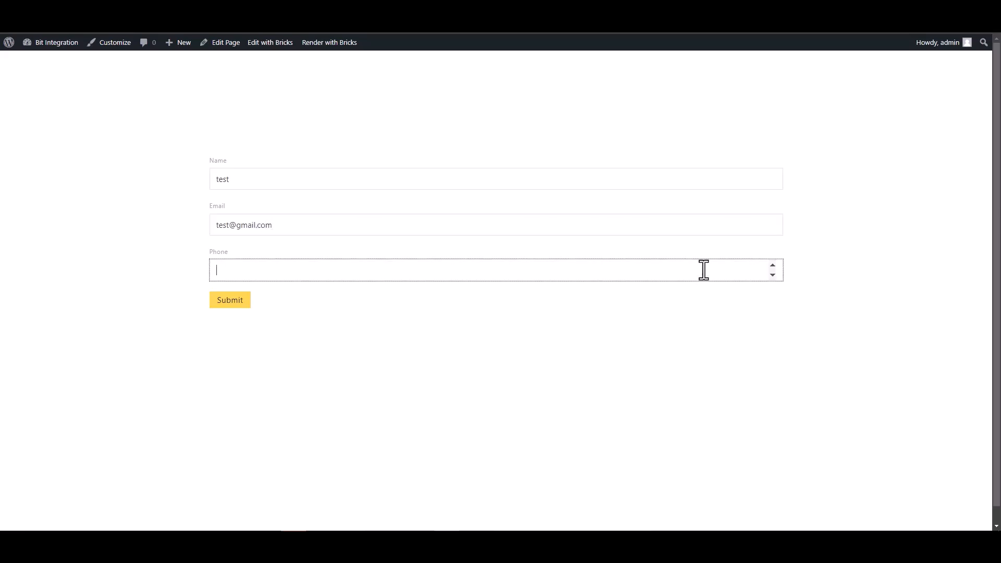
pyautogui.write('123456')
pyautogui.click(236, 303)
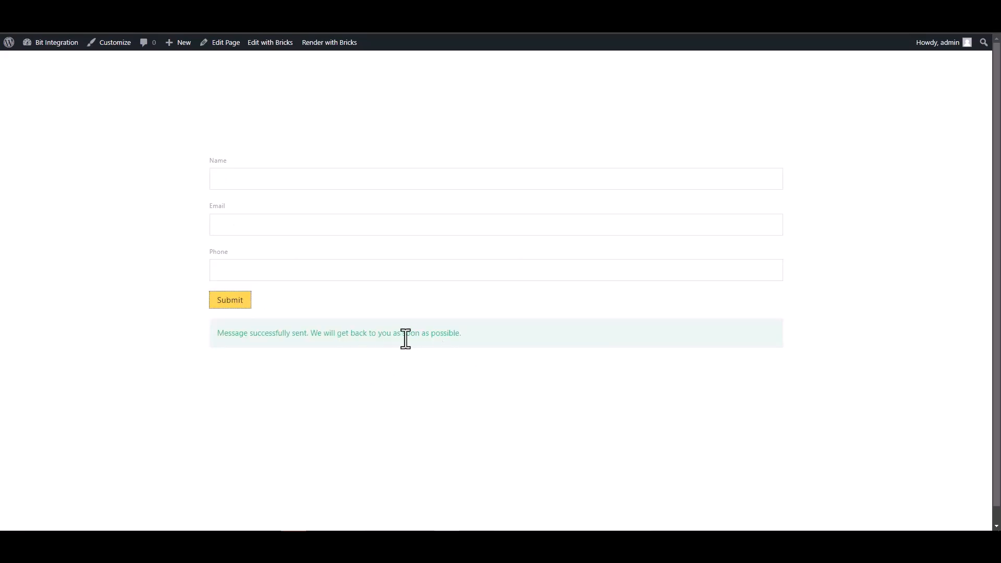
# Review the fetched Form Id, Phone, Name and Email fields and proceed to action selection
pyautogui.hotkey('ctrl', 'Tab')
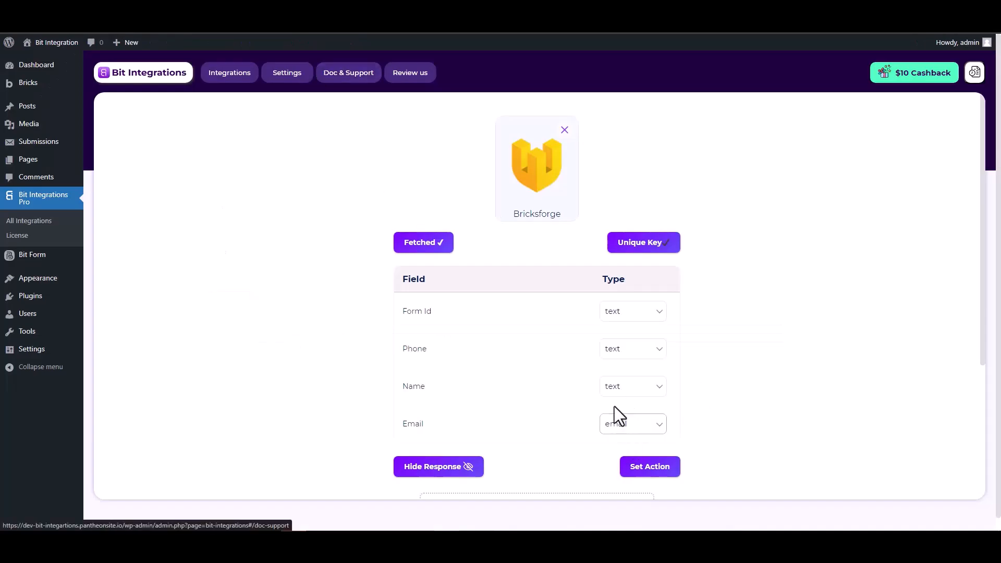
pyautogui.scroll(-2, 618, 399)
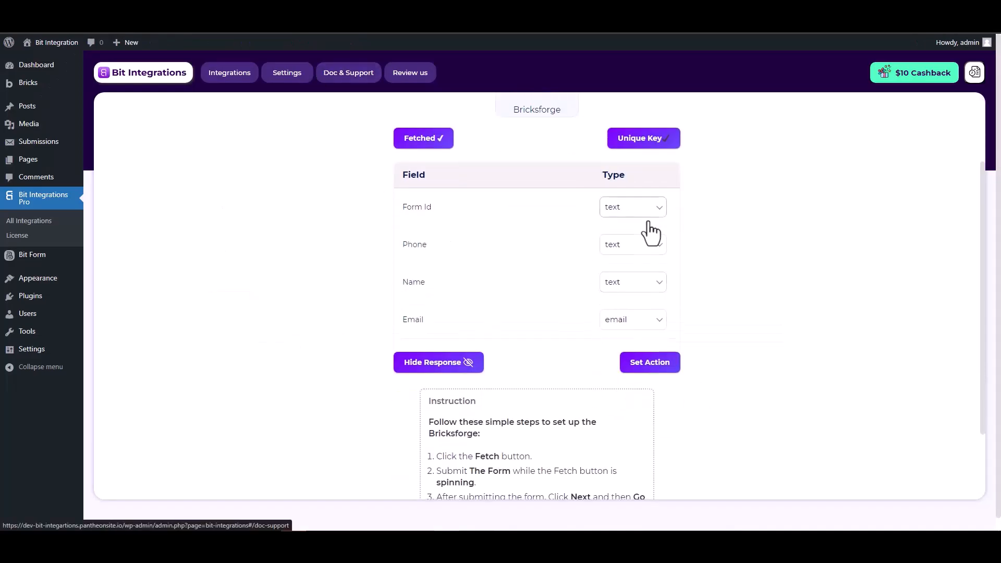
pyautogui.scroll(2, 716, 254)
pyautogui.scroll(-1, 716, 255)
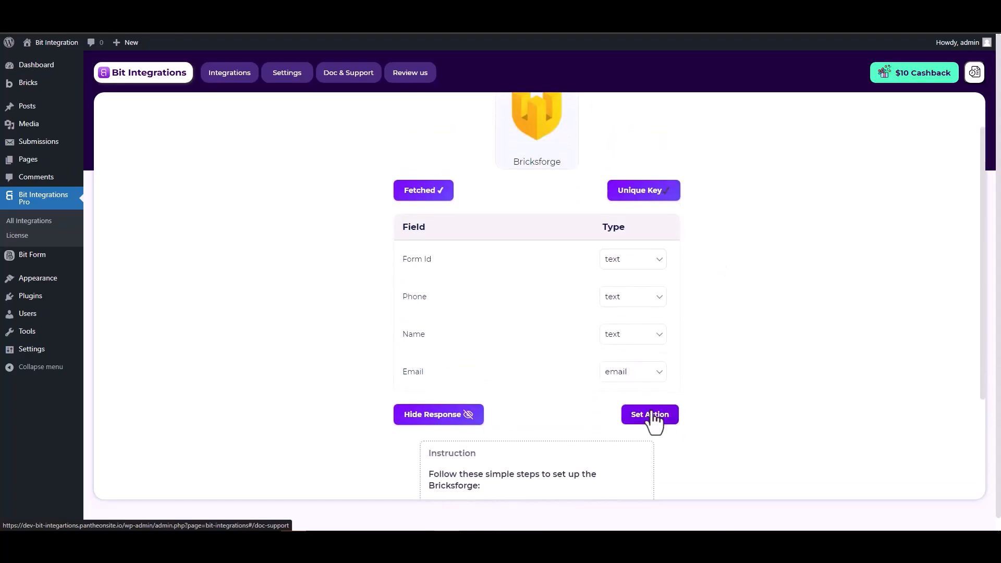
pyautogui.click(652, 416)
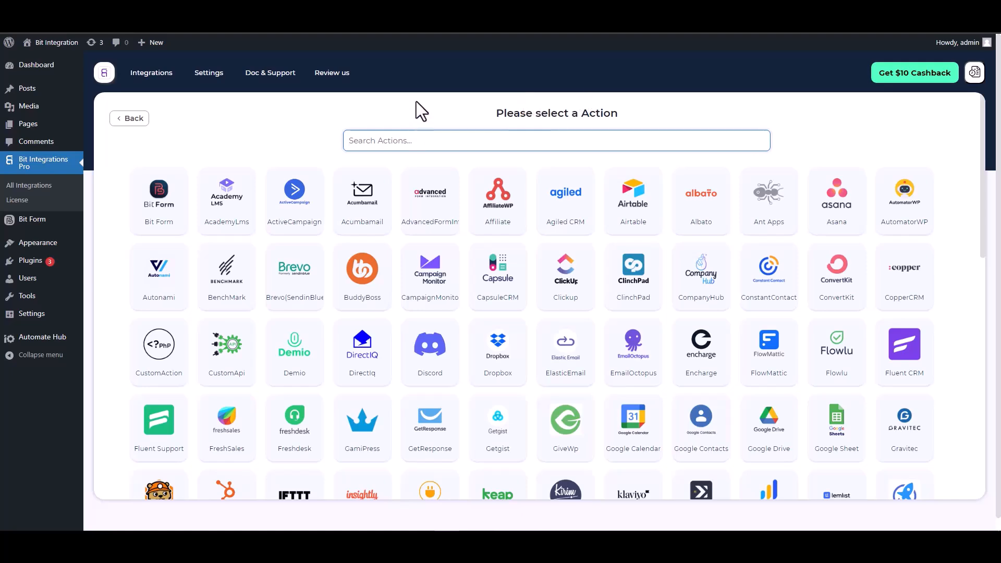
# Pick ConstantContact as the action and open its developer applications page
pyautogui.write('con')
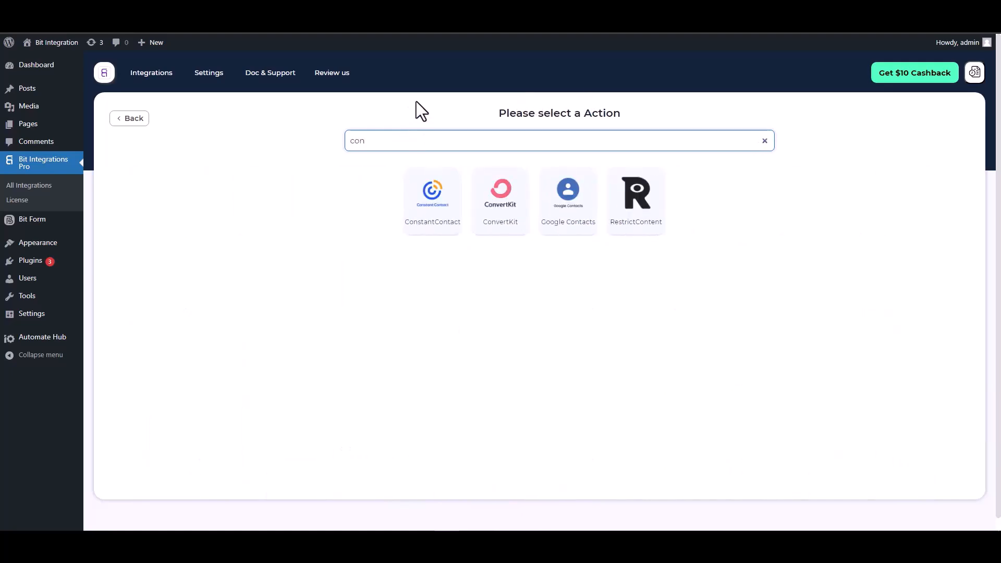
pyautogui.click(426, 218)
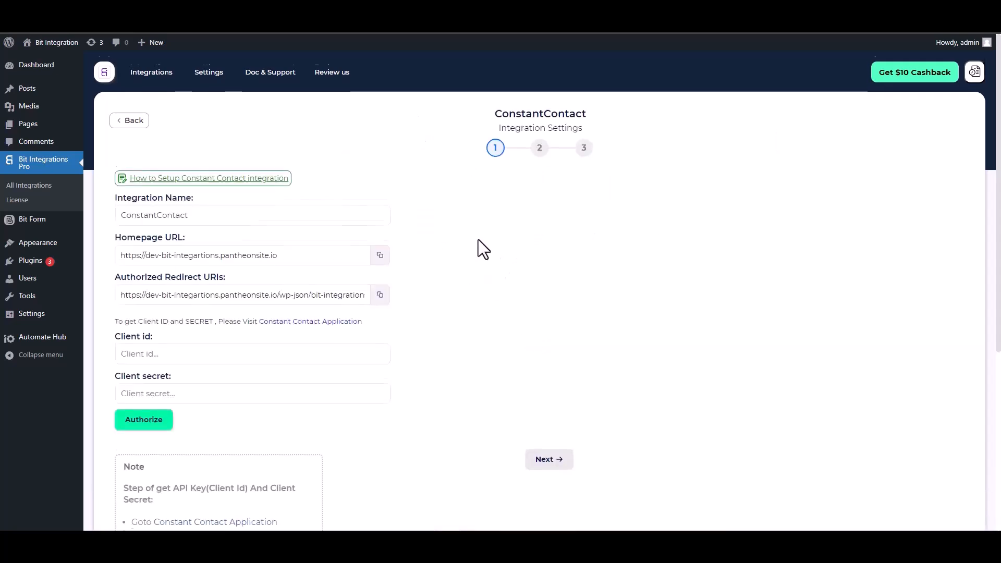
pyautogui.scroll(-2, 477, 240)
pyautogui.click(187, 243)
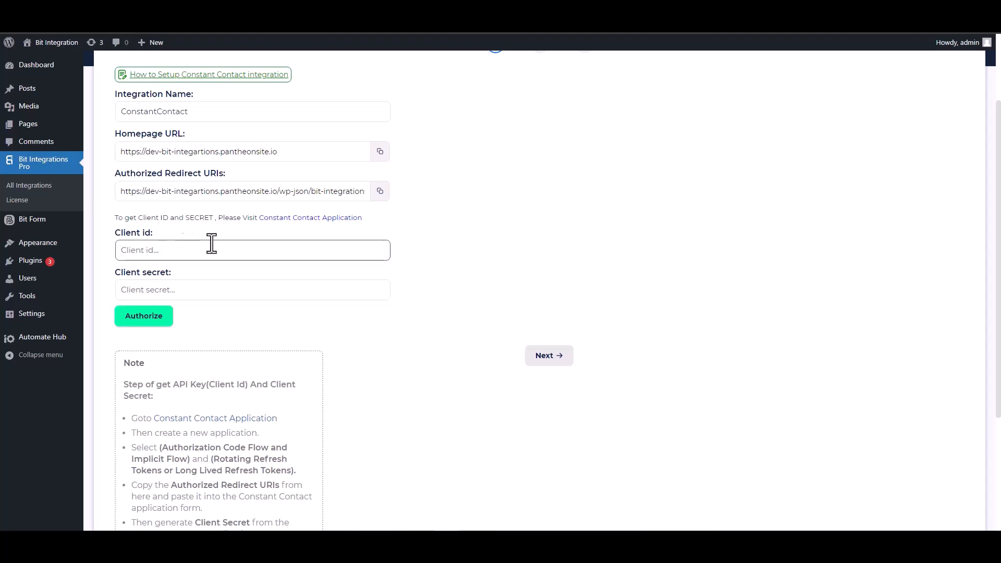
pyautogui.click(302, 218)
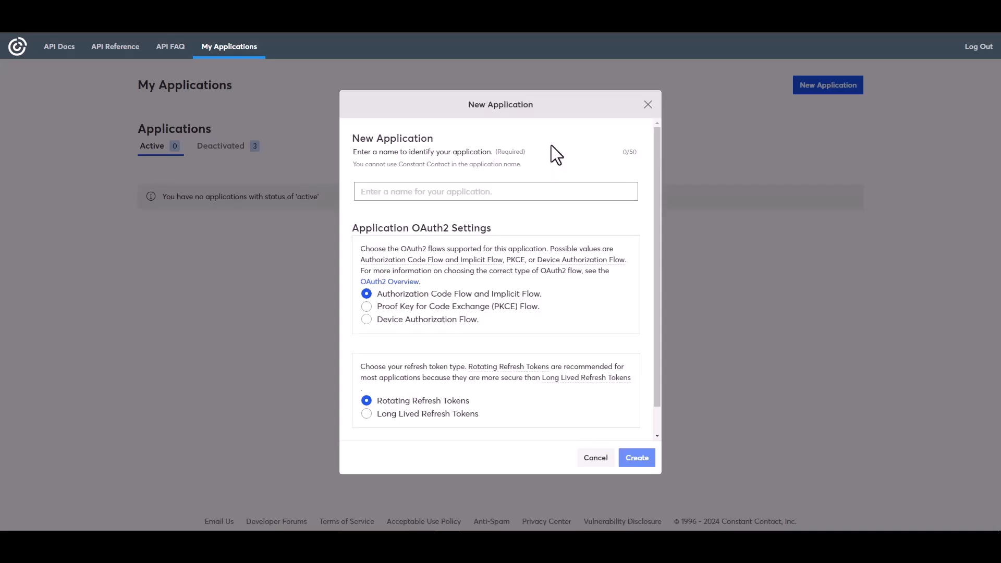
# Create a developer app named 'Bit Integrations' using long-lived refresh tokens
pyautogui.click(399, 192)
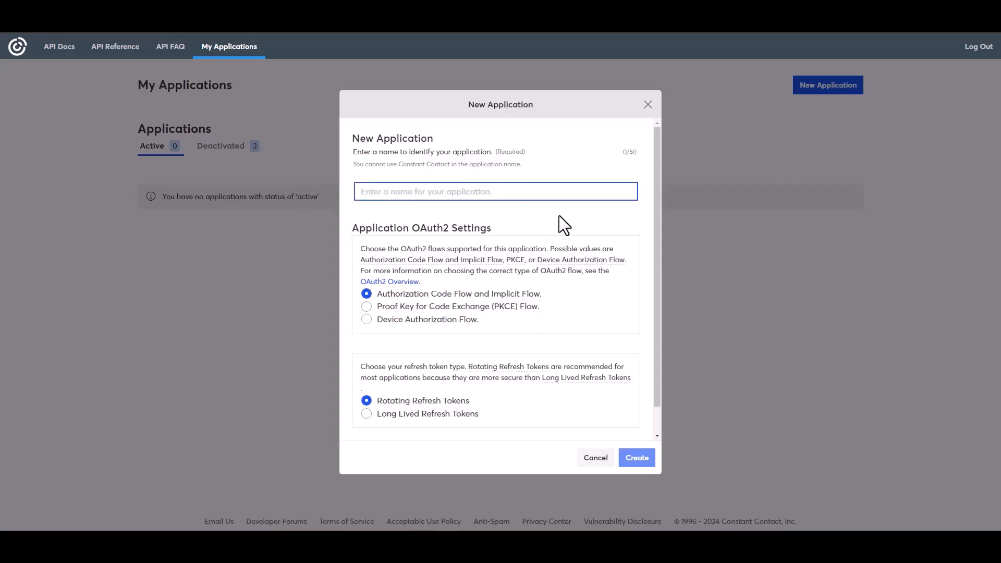
pyautogui.write('Bit Integrat')
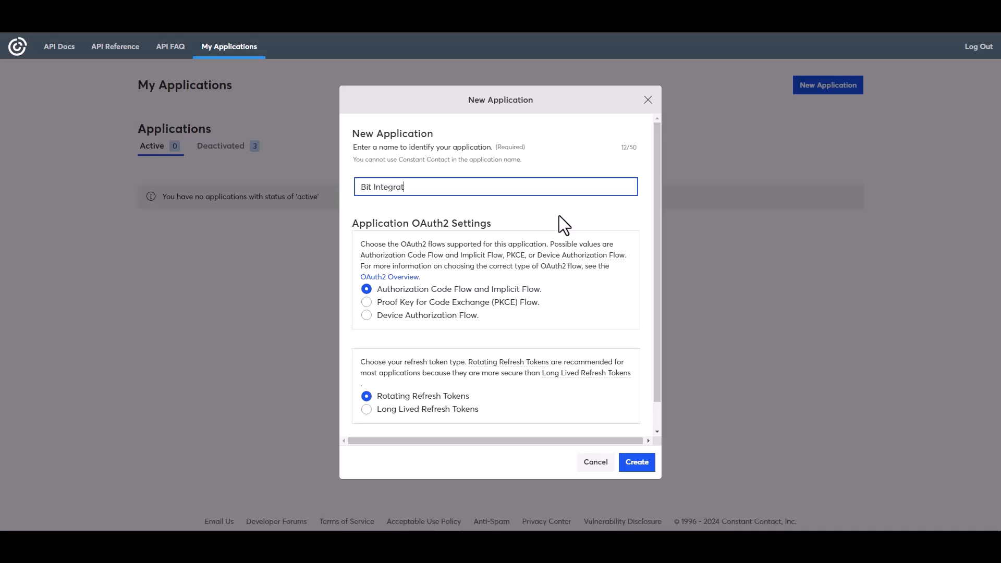
pyautogui.write('ions')
pyautogui.click(377, 411)
pyautogui.click(637, 463)
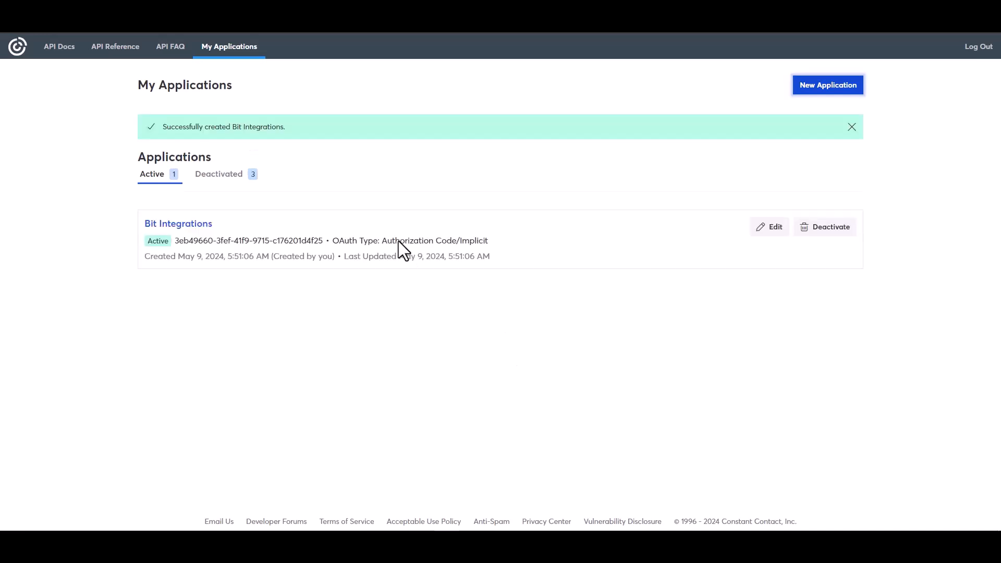
# Edit the Bit Integrations app and copy the Authorized Redirect URI from WordPress
pyautogui.click(774, 228)
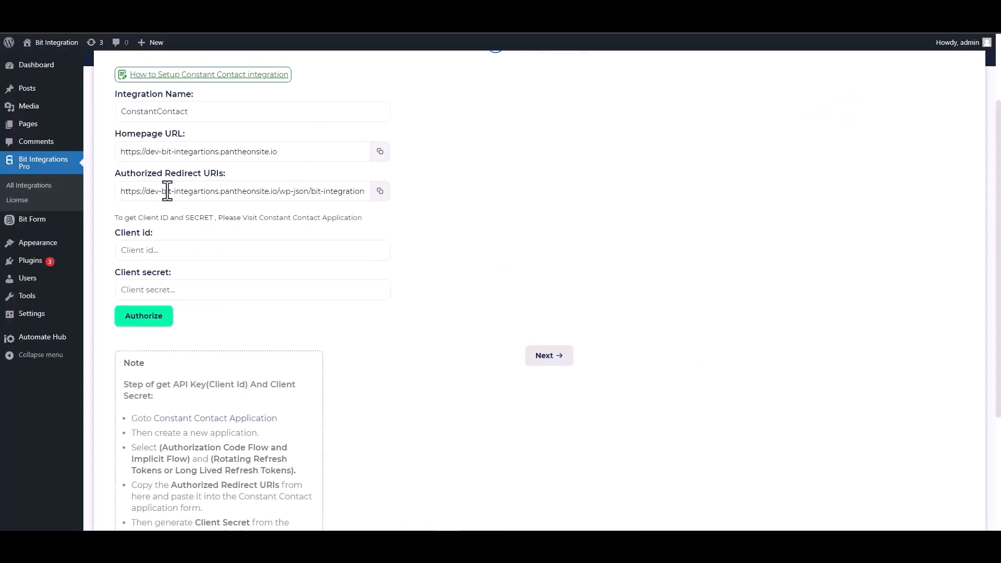
pyautogui.click(380, 192)
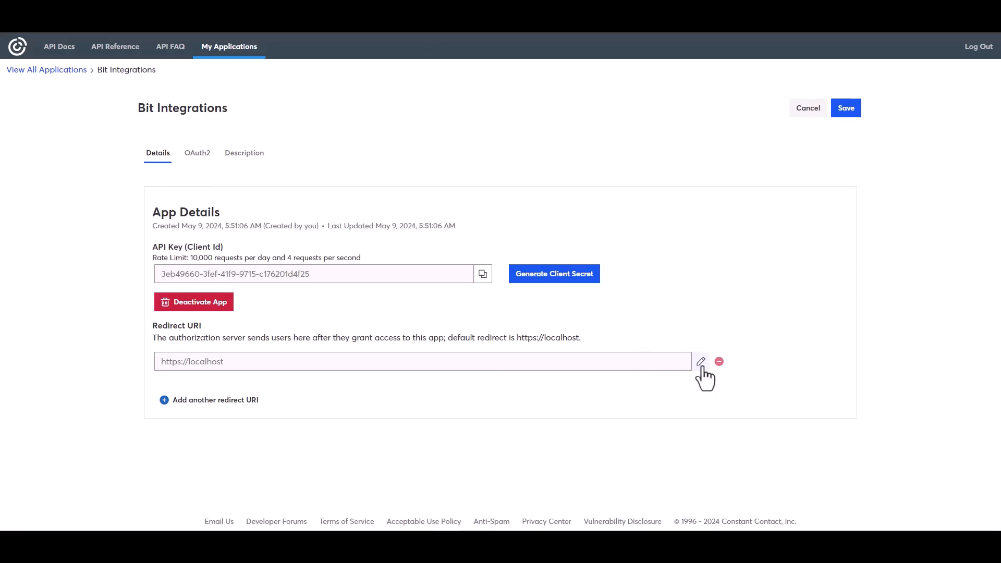
# Replace the app's localhost redirect URI with the copied Bit Integrations URI
pyautogui.click(701, 361)
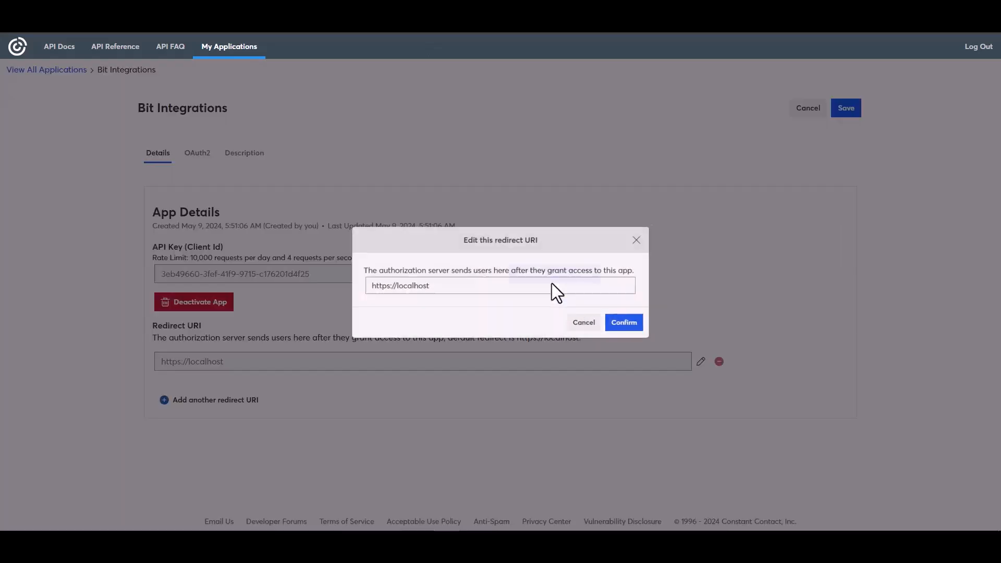
pyautogui.tripleClick(425, 285)
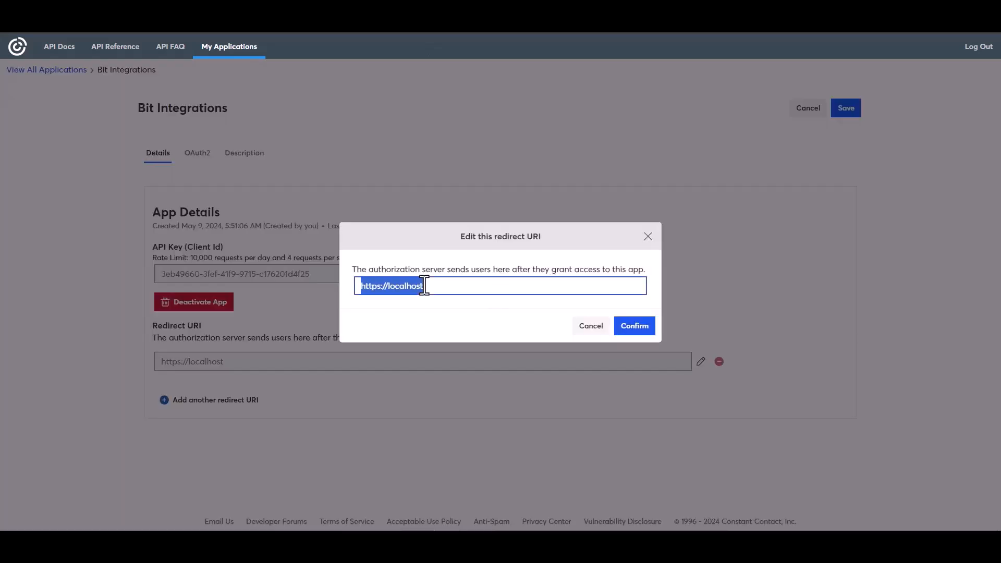
pyautogui.hotkey('ctrl', 'v')
pyautogui.click(633, 329)
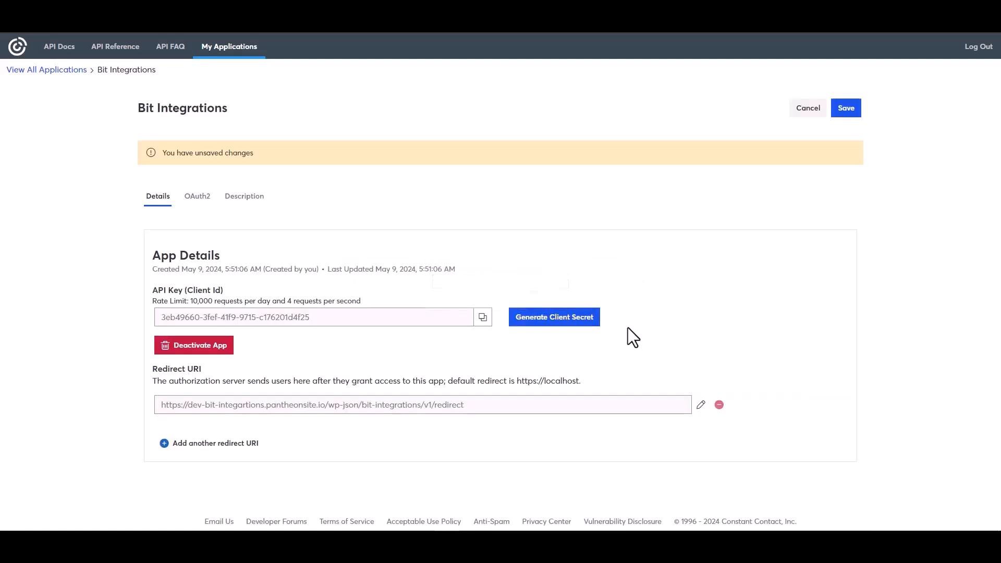
# Copy the app's API Key into the Client id field
pyautogui.click(483, 317)
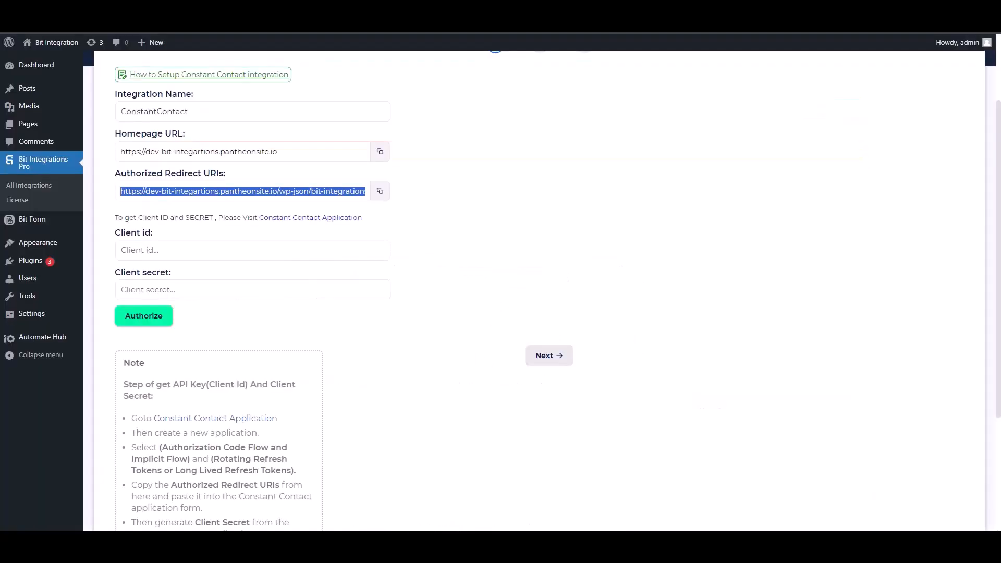
pyautogui.click(180, 251)
pyautogui.hotkey('ctrl', 'v')
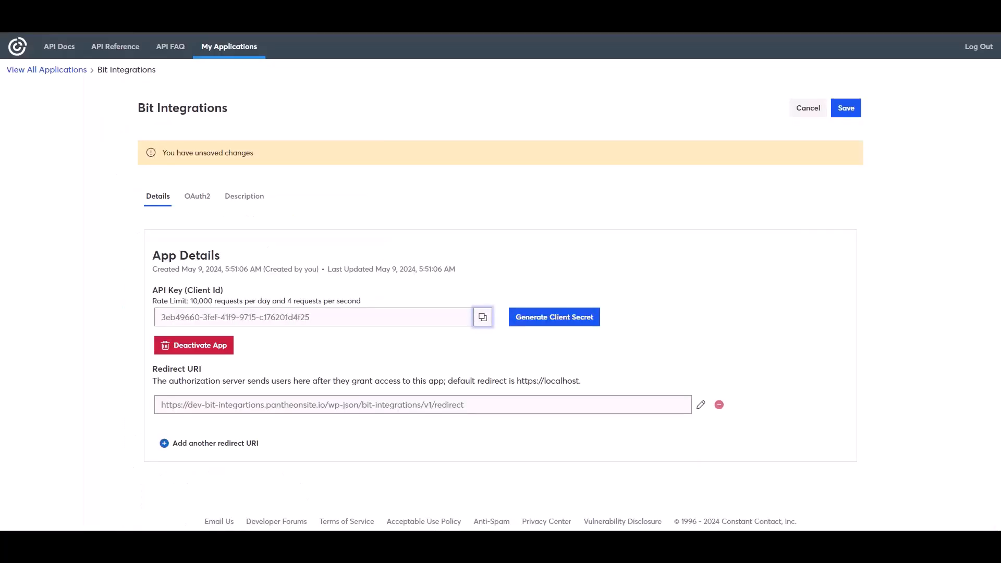
# Generate and save a client secret, paste it into Client secret, and authorize
pyautogui.click(538, 321)
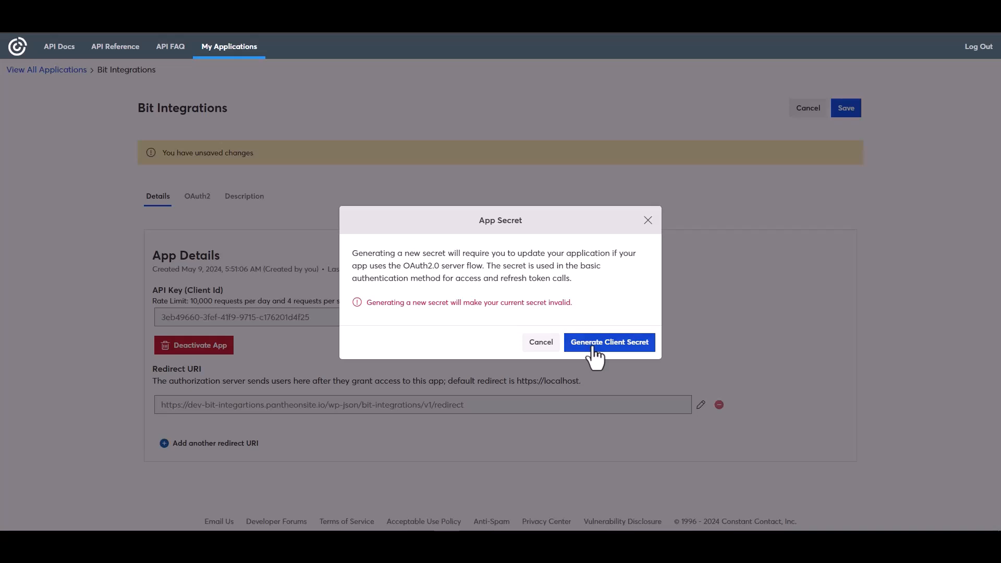
pyautogui.click(594, 348)
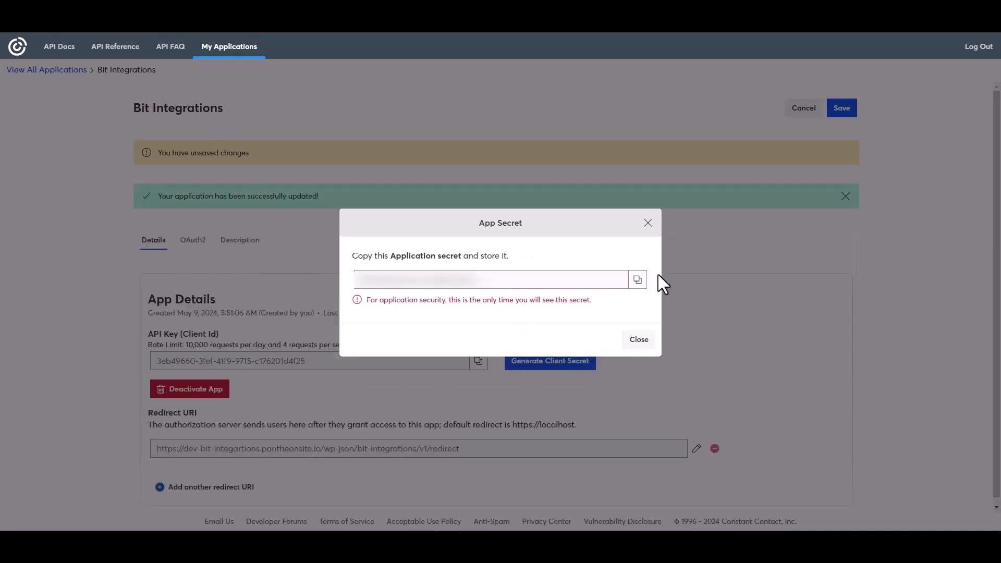
pyautogui.click(638, 281)
pyautogui.click(639, 339)
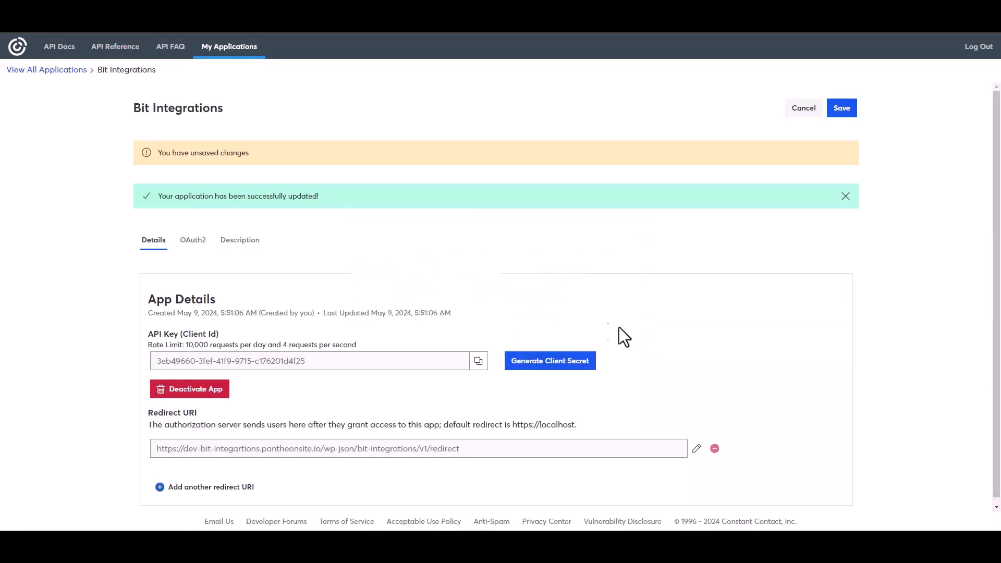
pyautogui.click(841, 109)
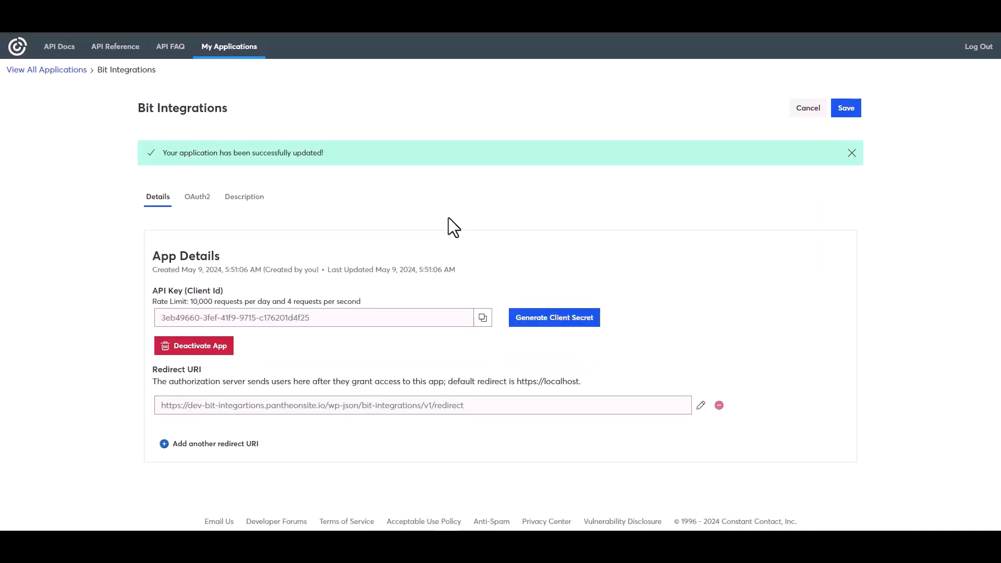
pyautogui.click(212, 284)
pyautogui.hotkey('ctrl', 'v')
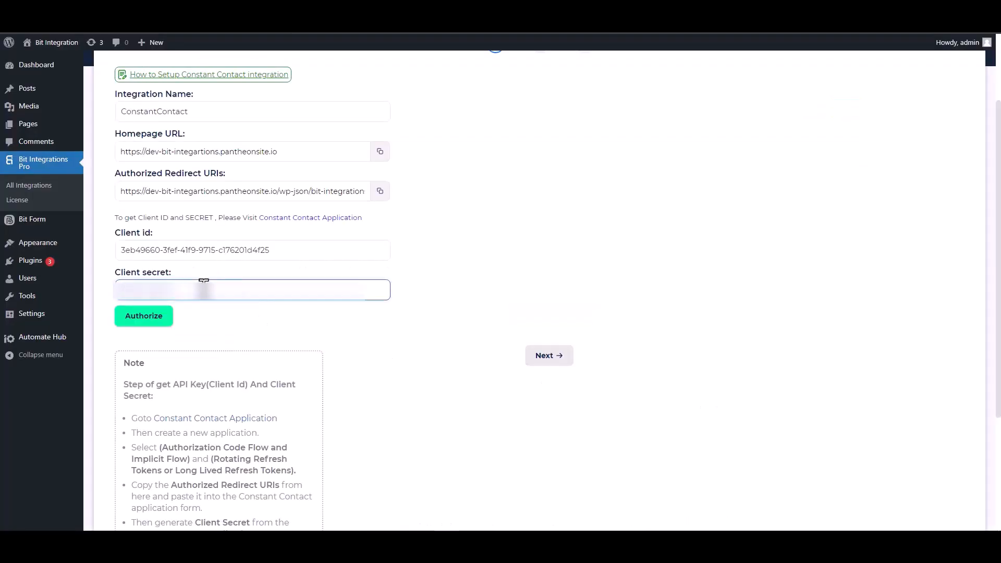
pyautogui.click(145, 325)
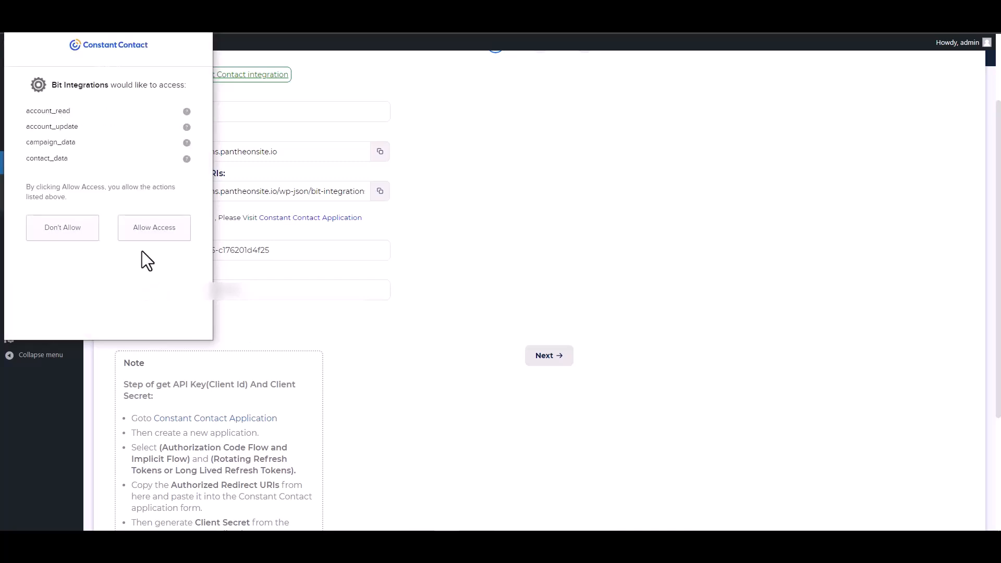
# Allow Bit Integrations access to the Constant Contact account and continue
pyautogui.click(155, 235)
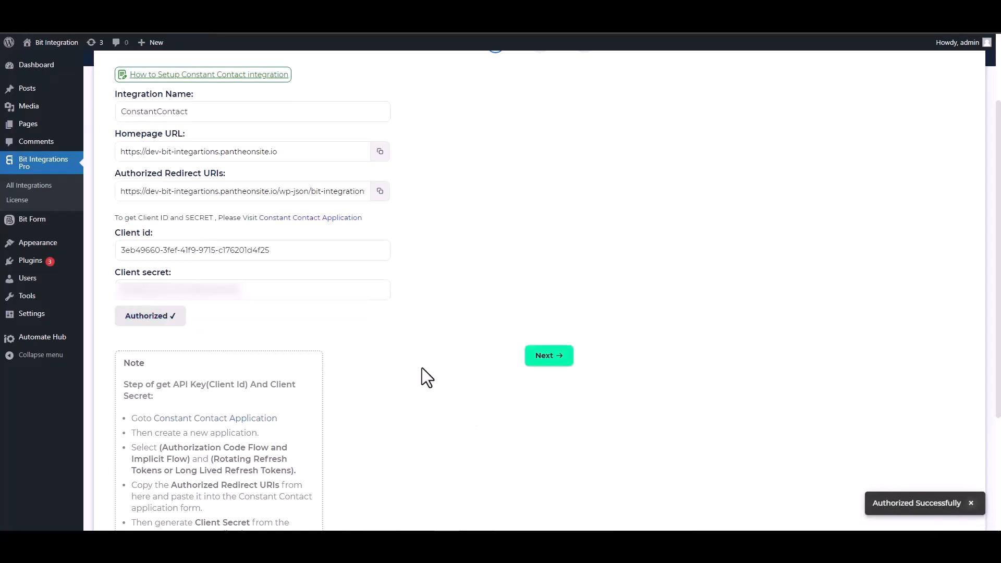
pyautogui.click(549, 356)
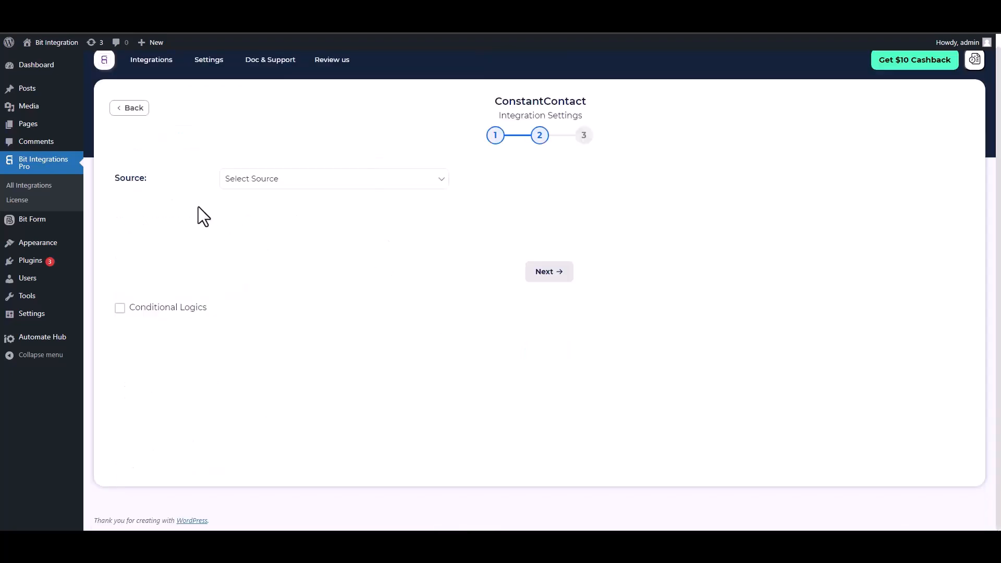
# Set Source to Contact and map Email and First Name to Constant Contact fields
pyautogui.click(288, 183)
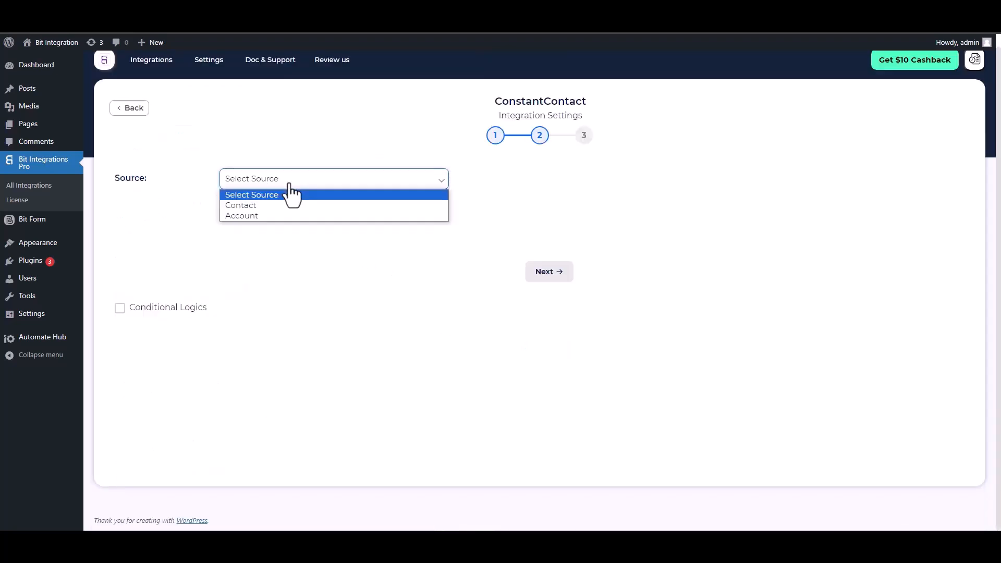
pyautogui.click(253, 206)
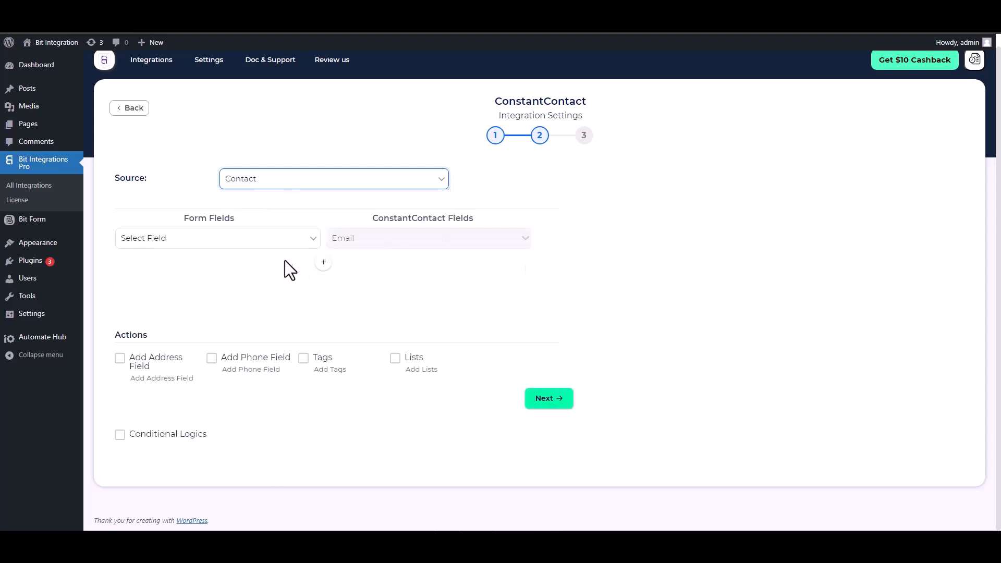
pyautogui.click(276, 241)
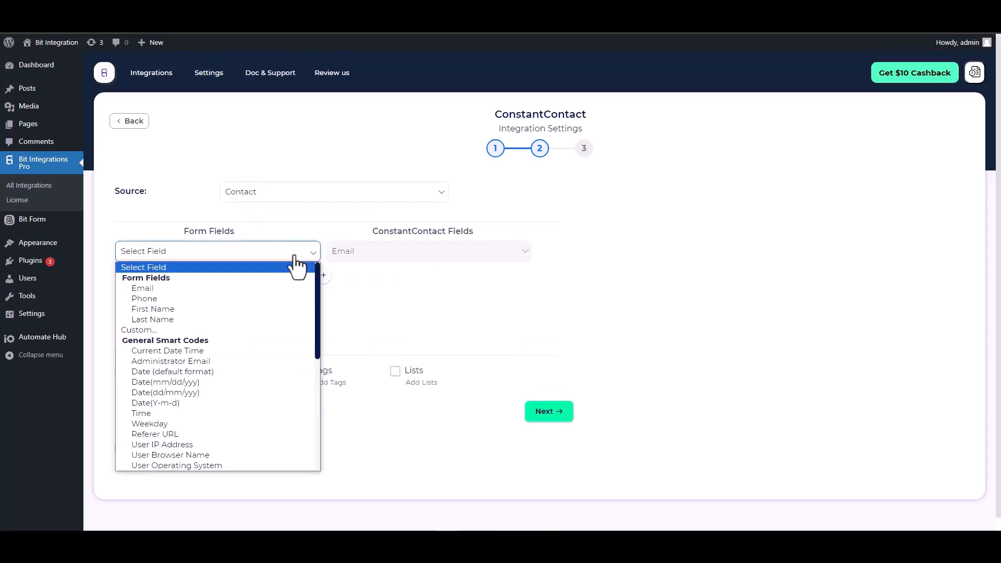
pyautogui.click(181, 290)
pyautogui.click(324, 275)
pyautogui.click(350, 279)
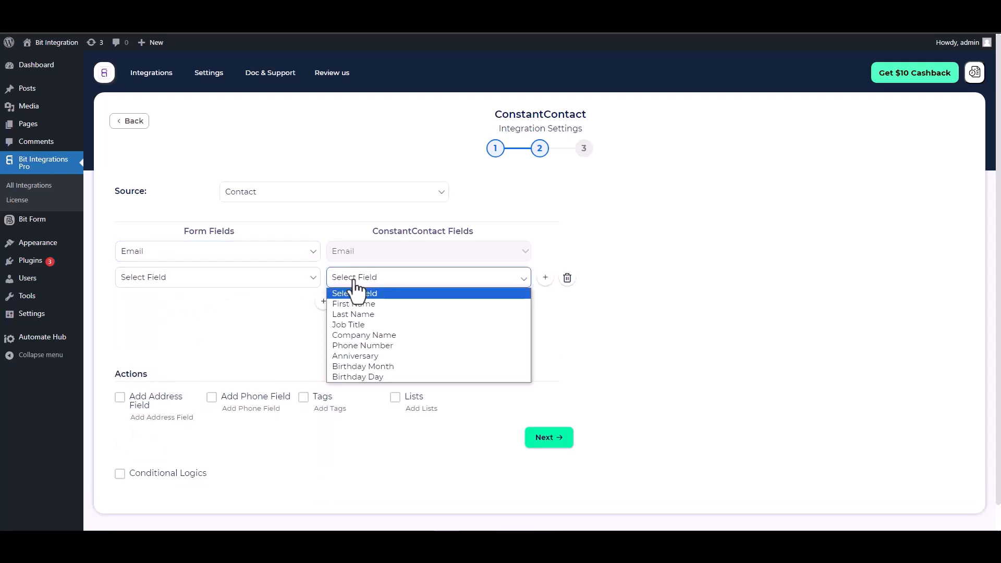
pyautogui.click(352, 298)
pyautogui.click(272, 281)
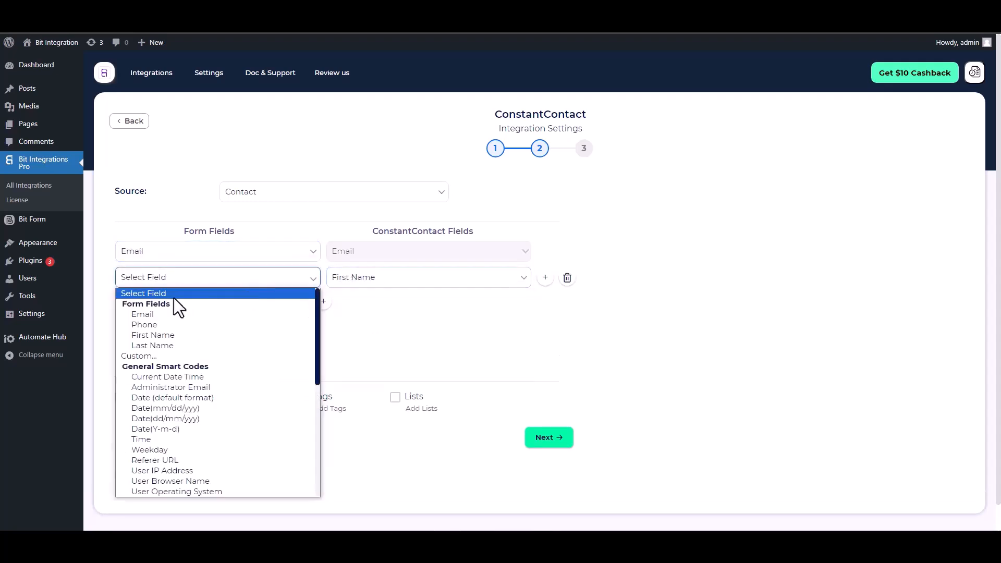
pyautogui.click(156, 336)
# Add mappings for Last Name→Last Name and Phone→Phone Number
pyautogui.click(323, 301)
pyautogui.click(345, 304)
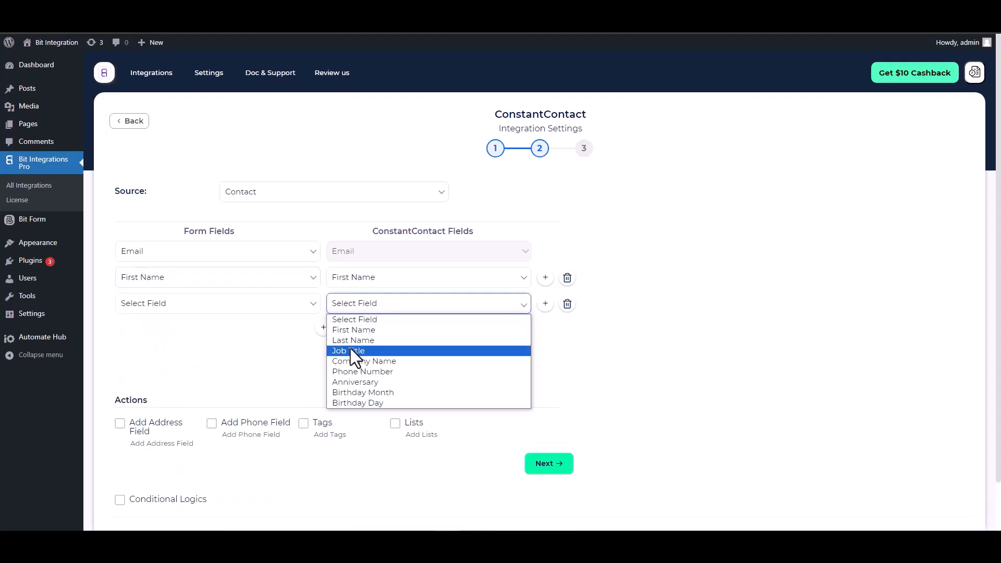
pyautogui.click(353, 342)
pyautogui.click(241, 309)
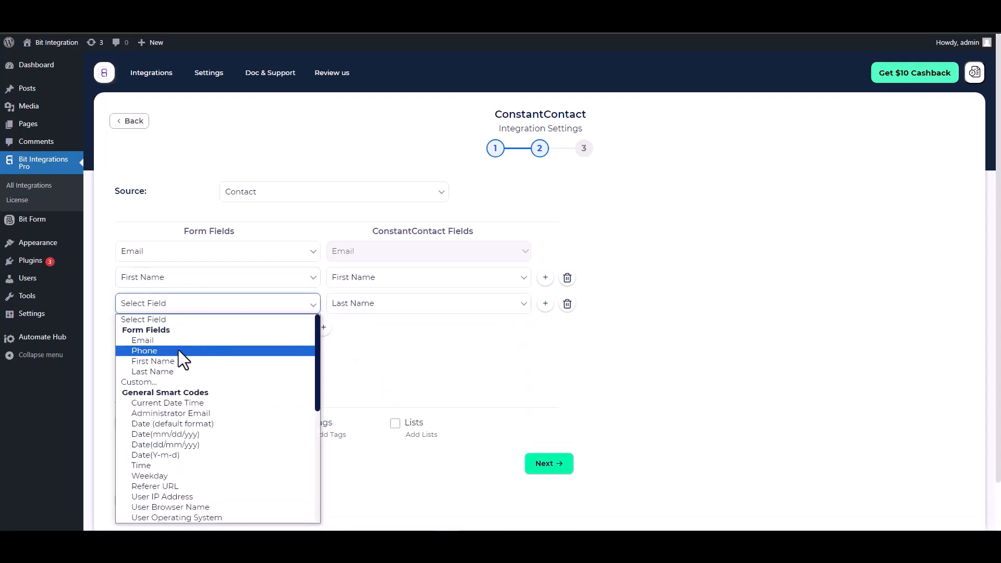
pyautogui.click(156, 370)
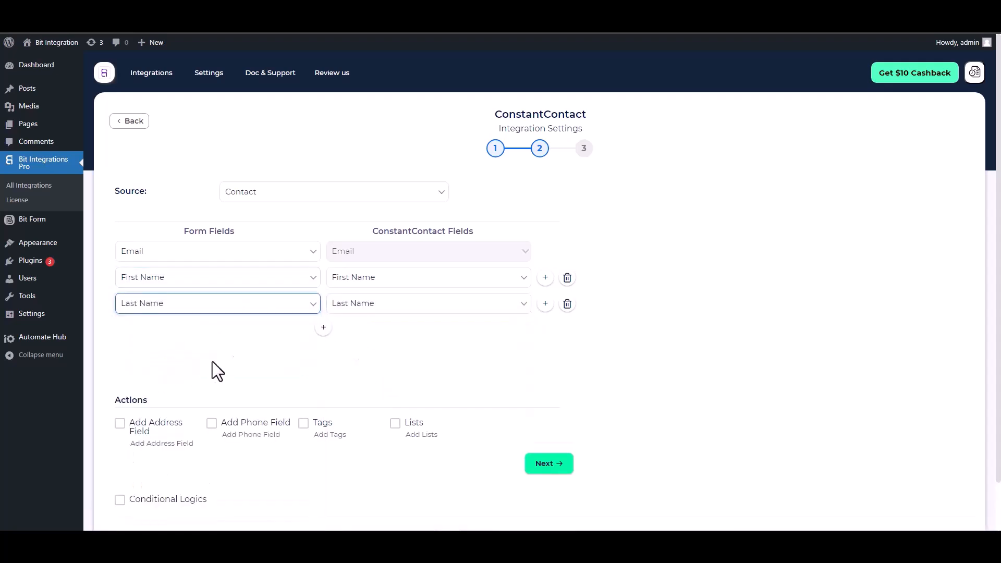
pyautogui.click(324, 328)
pyautogui.click(352, 330)
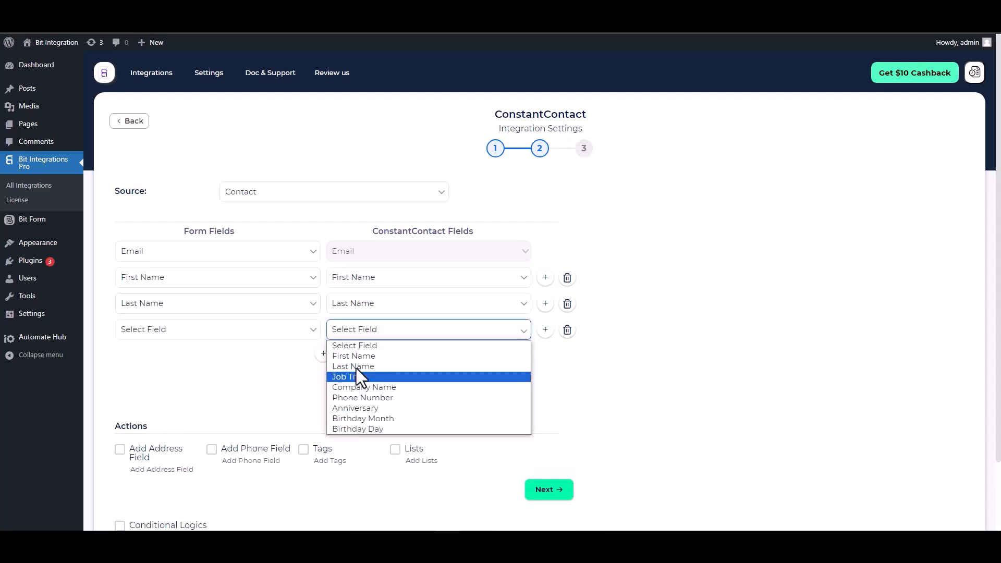
pyautogui.click(363, 398)
pyautogui.click(266, 336)
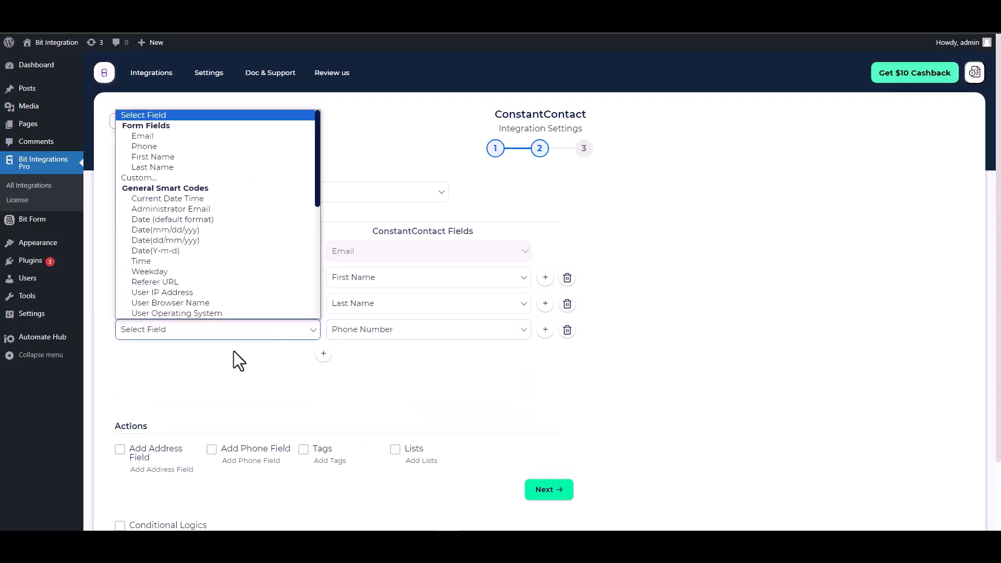
pyautogui.click(155, 146)
pyautogui.scroll(-2, 298, 286)
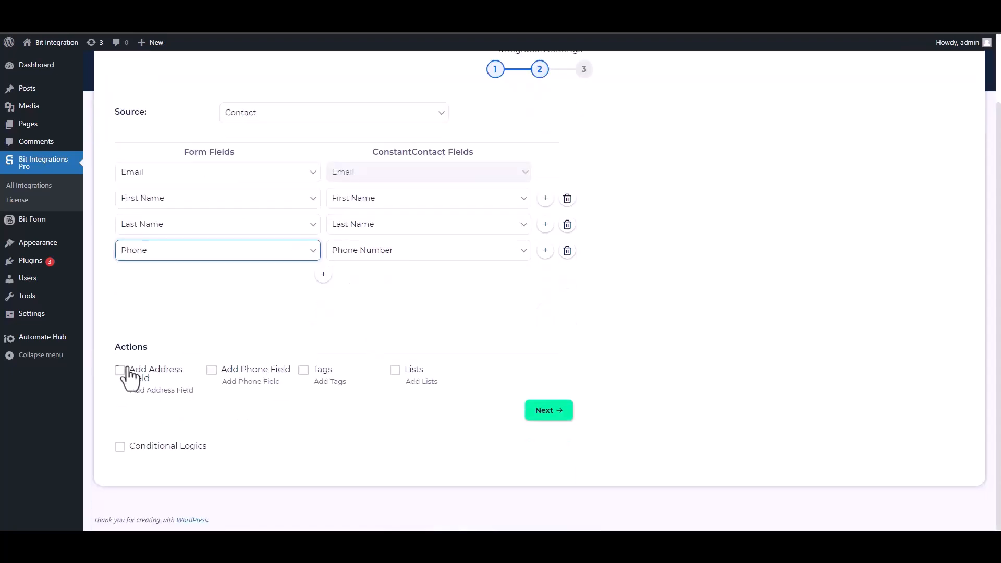
# Save the integration with conditional logic left off, then focus the form's First Name field
pyautogui.doubleClick(137, 348)
pyautogui.click(287, 361)
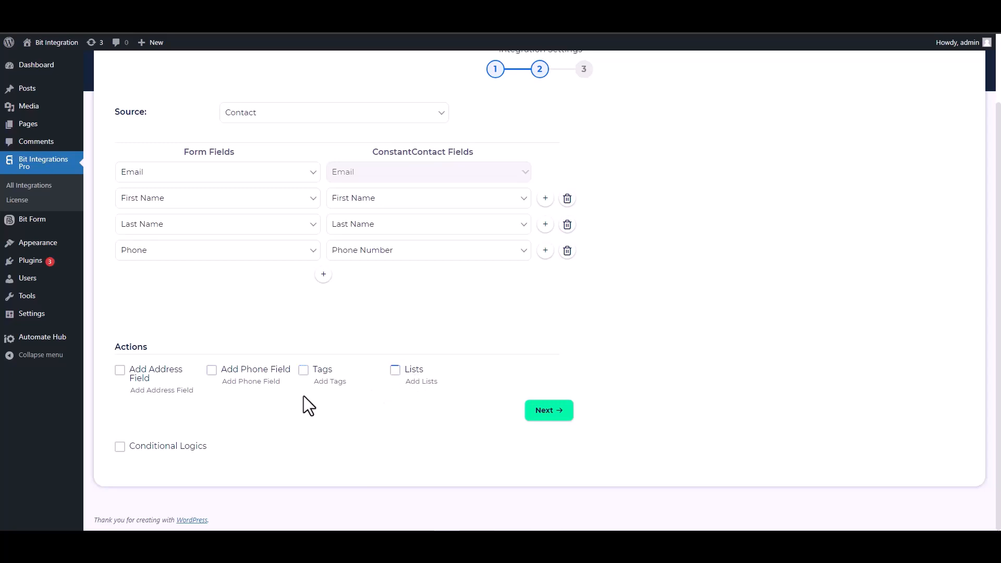
pyautogui.click(120, 447)
pyautogui.scroll(-2, 283, 391)
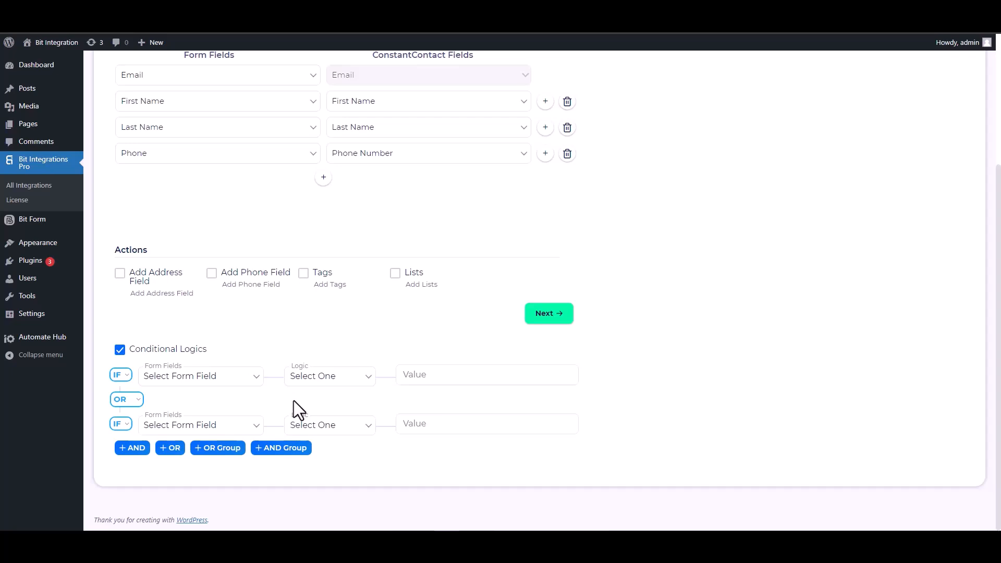
pyautogui.click(120, 349)
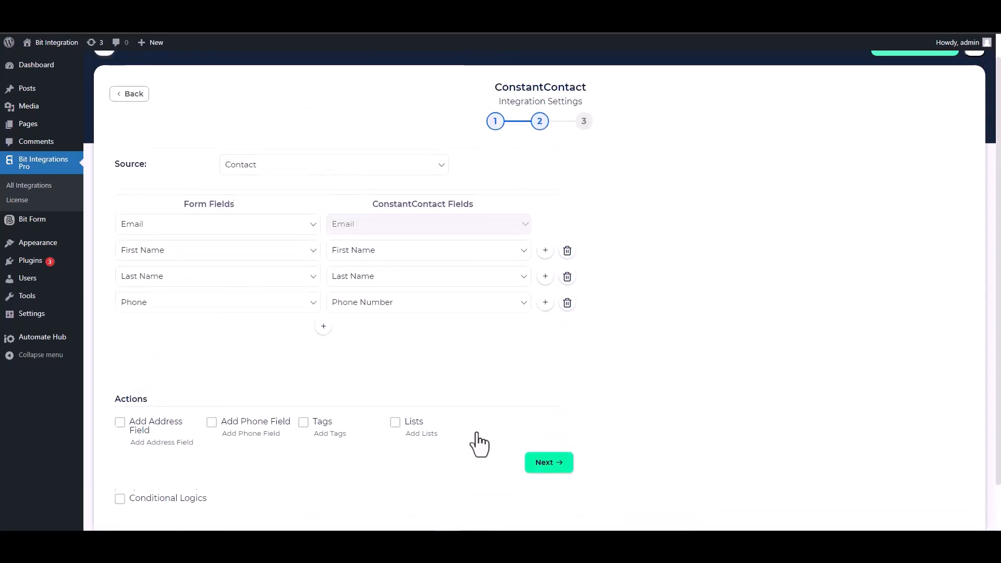
pyautogui.click(547, 467)
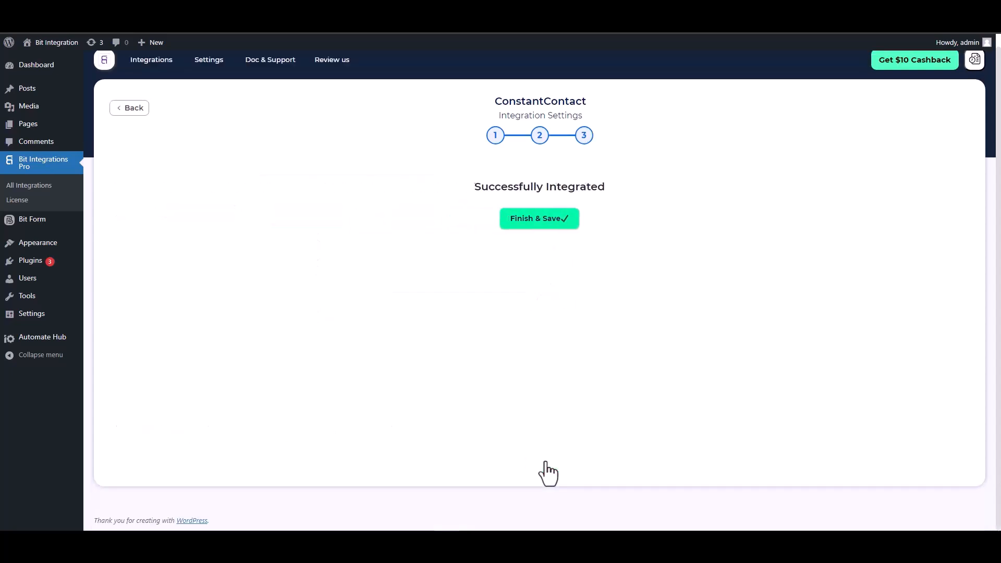
pyautogui.click(540, 219)
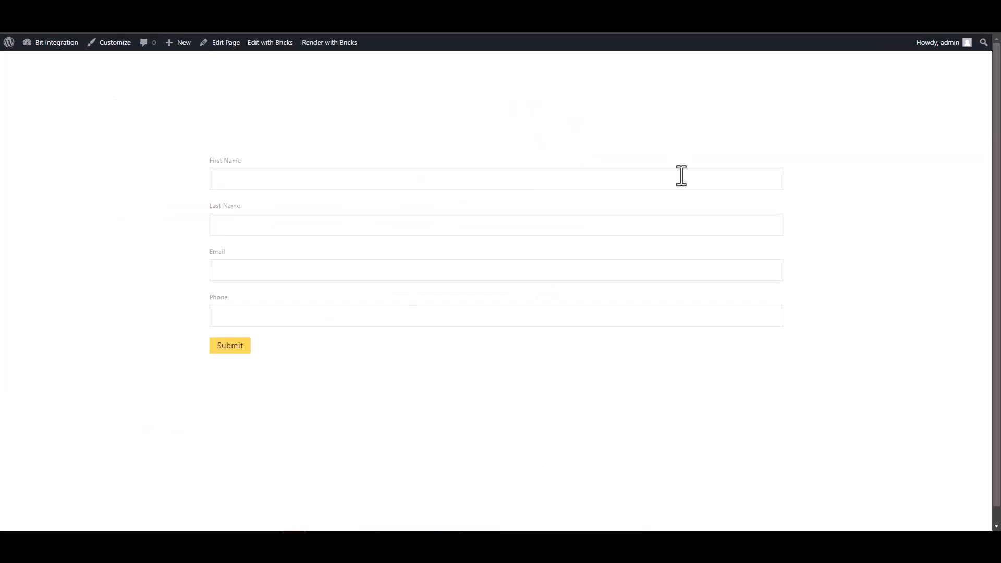
pyautogui.click(681, 175)
# Fill the Bricks form with first name Bit, last name Integration, an e-mail address and a phone number
pyautogui.write('Bit')
pyautogui.click(251, 224)
pyautogui.click(864, 248)
pyautogui.write('Integration')
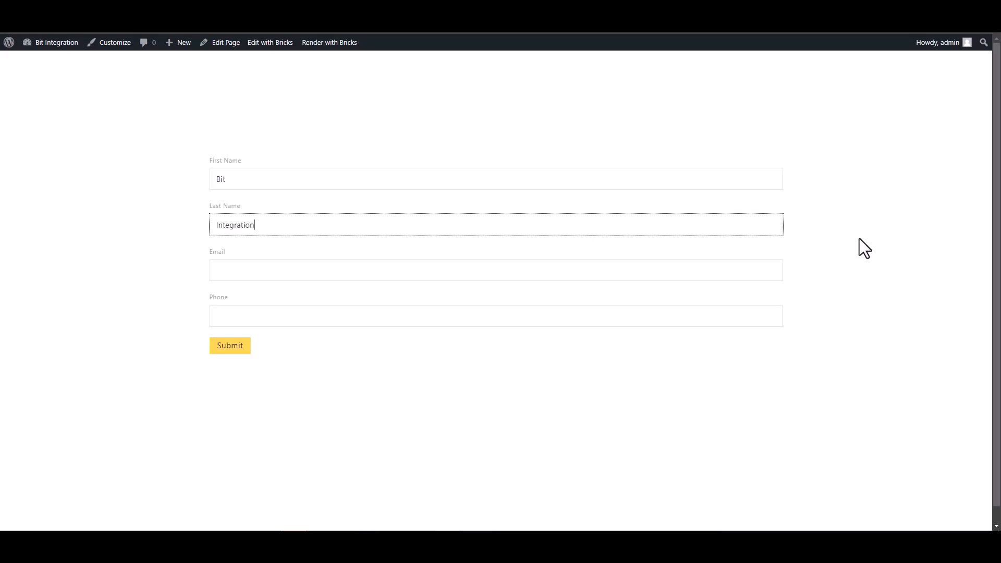
pyautogui.click(760, 269)
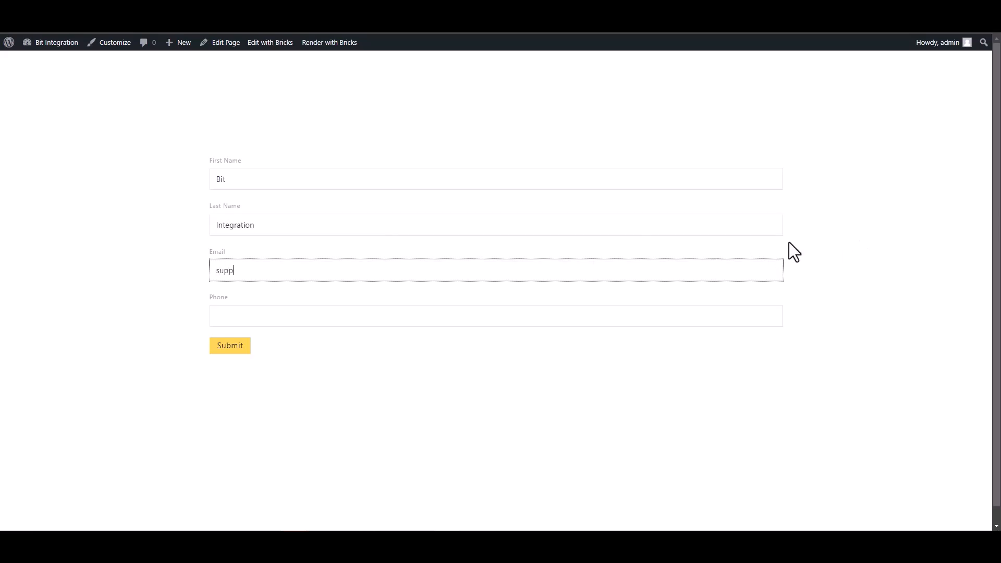
pyautogui.click(756, 317)
pyautogui.write('444555666')
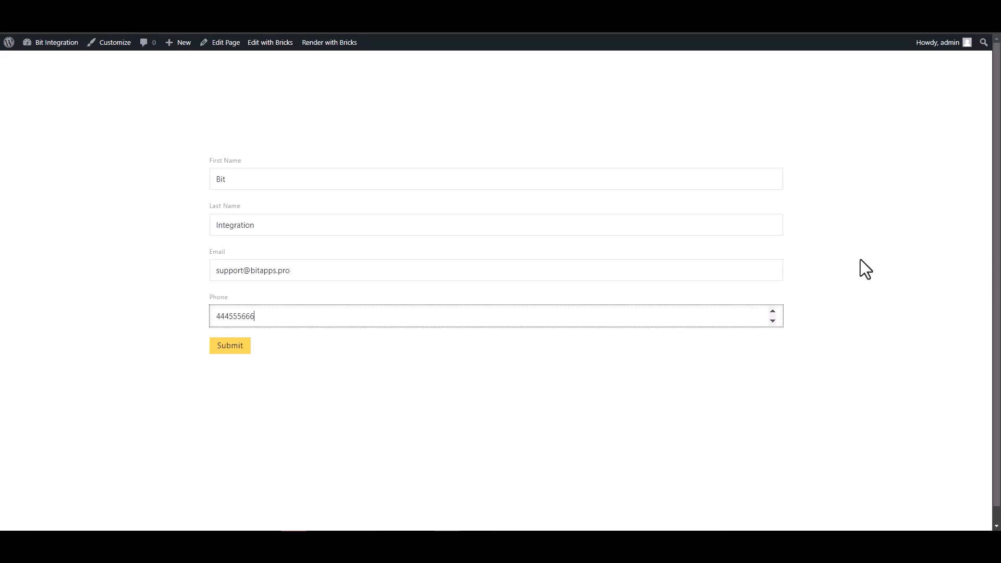
# Submit the form and confirm the success message appears
pyautogui.click(234, 349)
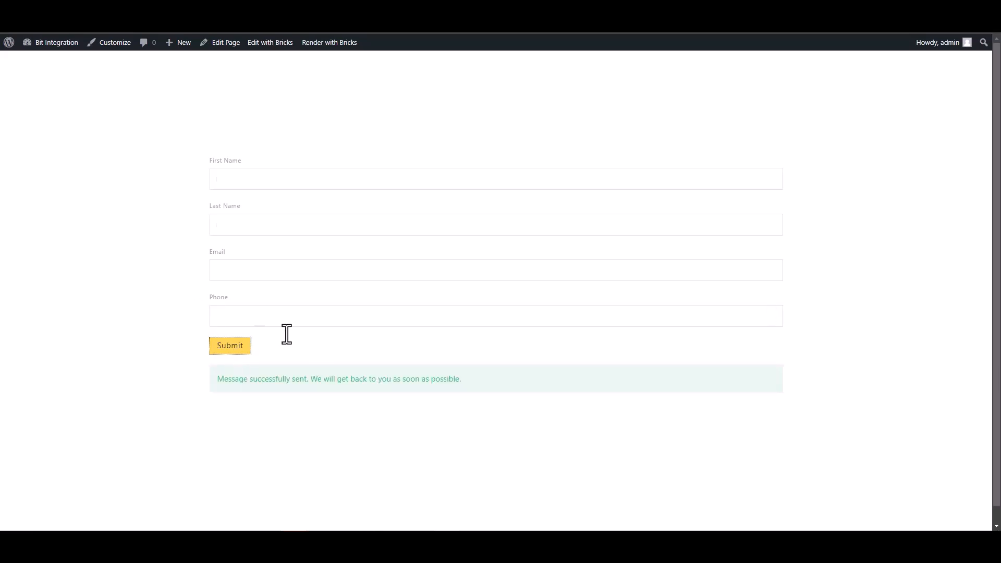
pyautogui.moveTo(218, 379); pyautogui.dragTo(342, 420)
pyautogui.click(418, 497)
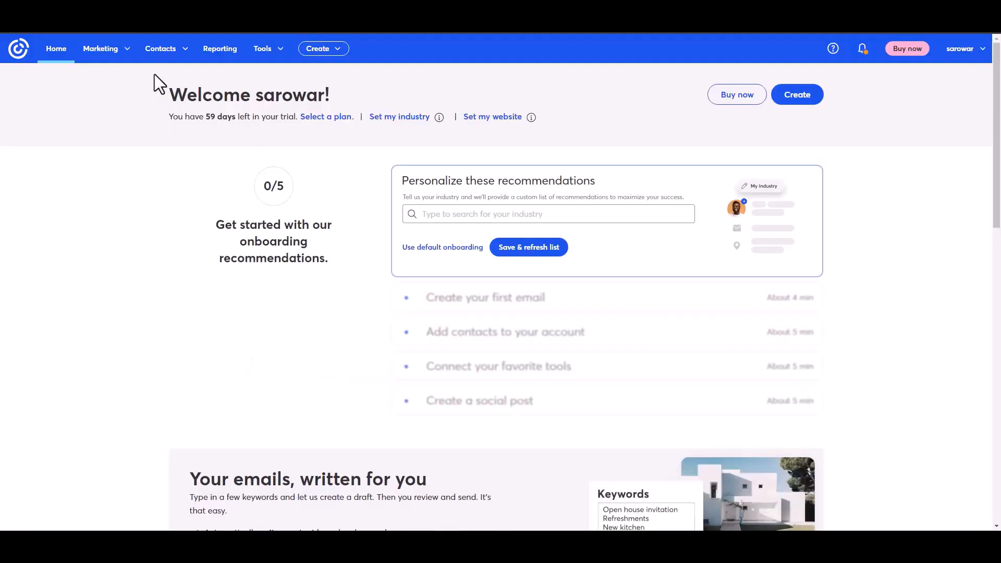
# Open Contacts > All contacts and view the new contact's details, confirming it was added by API
pyautogui.click(179, 58)
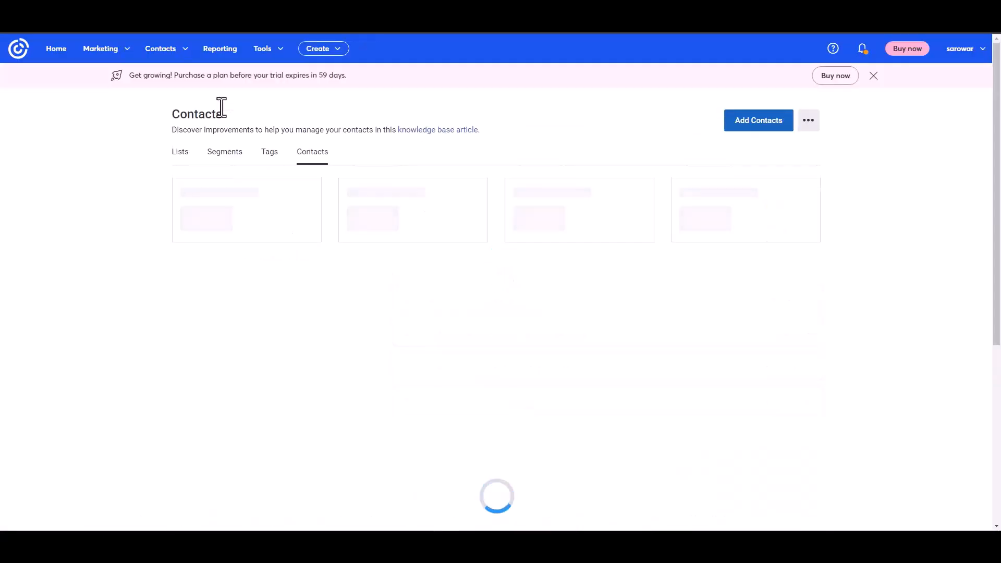
pyautogui.click(873, 76)
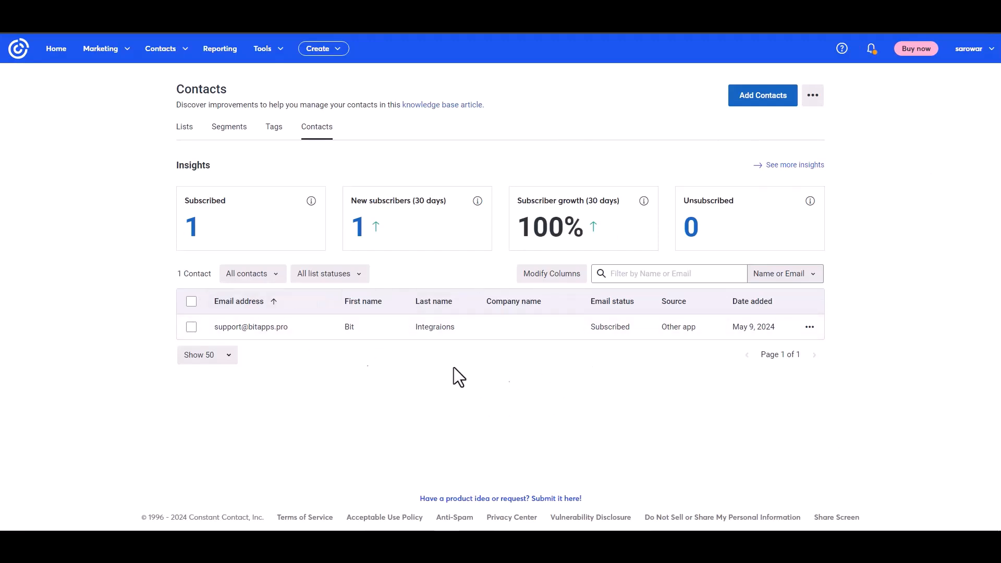
pyautogui.click(260, 328)
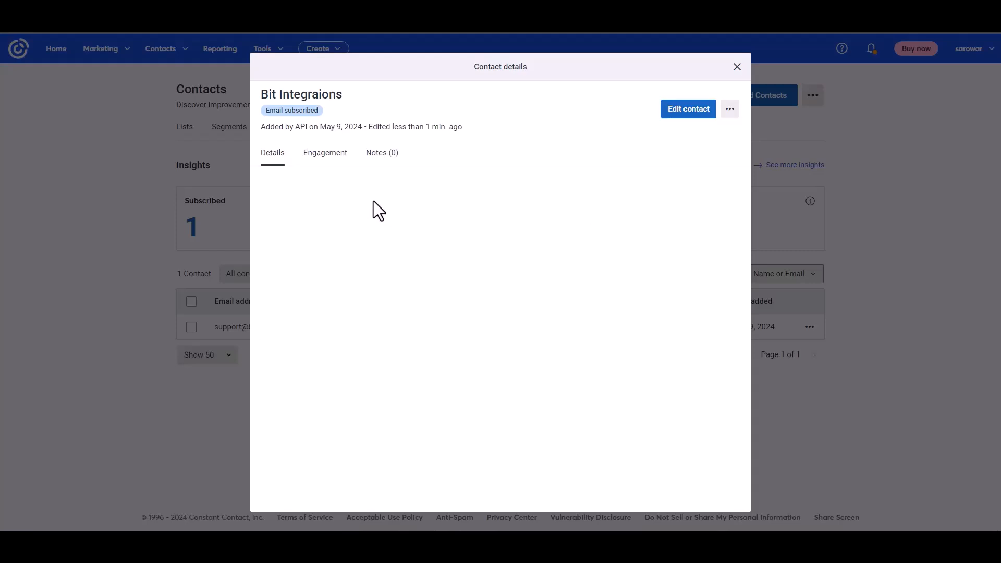
pyautogui.moveTo(267, 126); pyautogui.dragTo(332, 124)
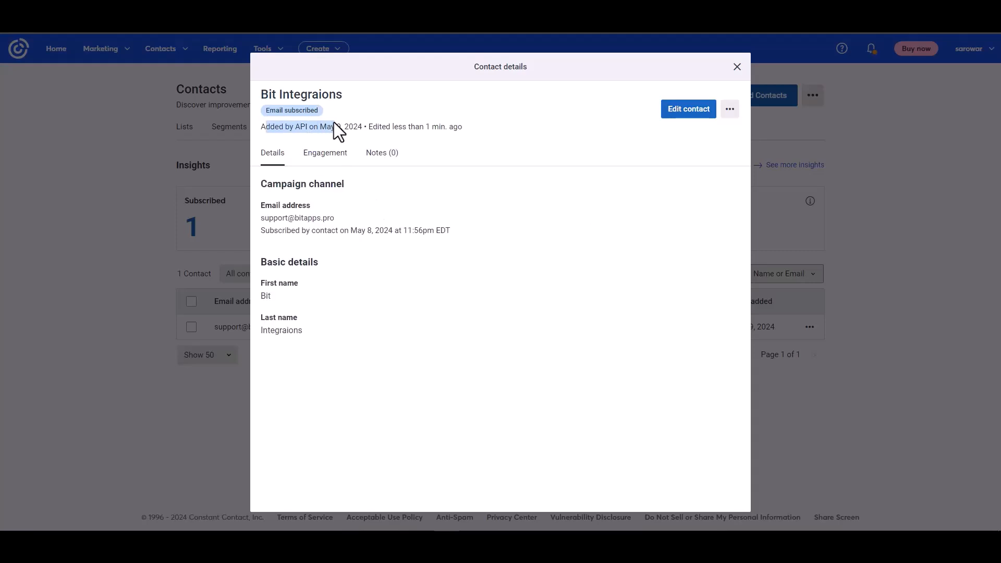
pyautogui.click(401, 270)
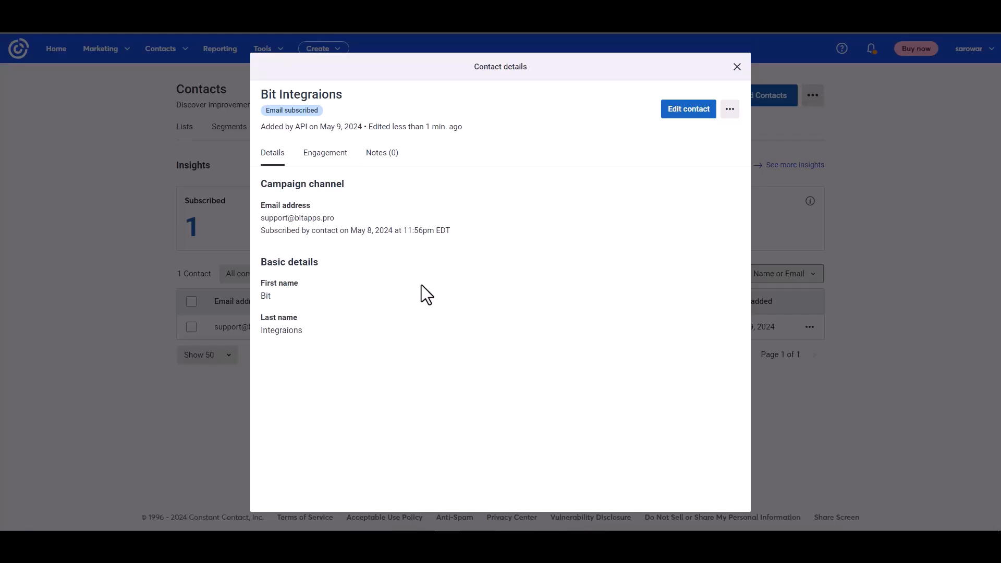